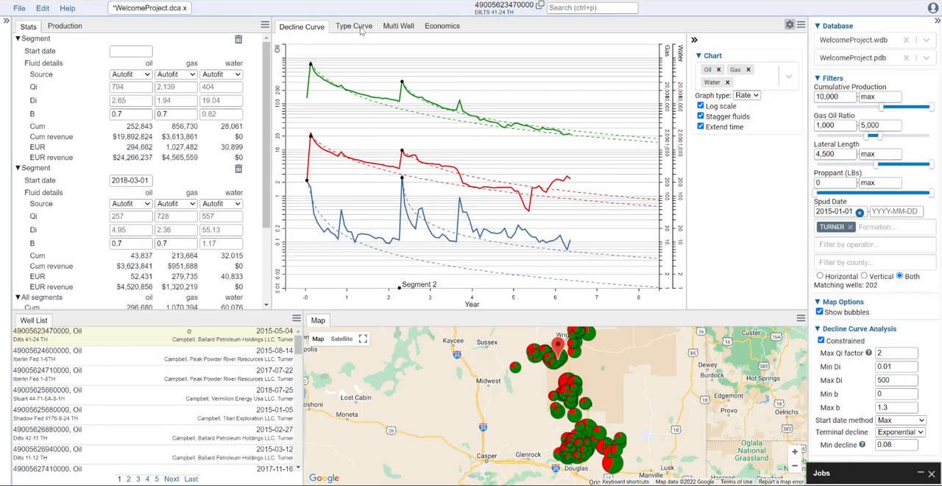
# - Create a new type curve named Turner, widening the type curve chart area
pyautogui.click(362, 30)
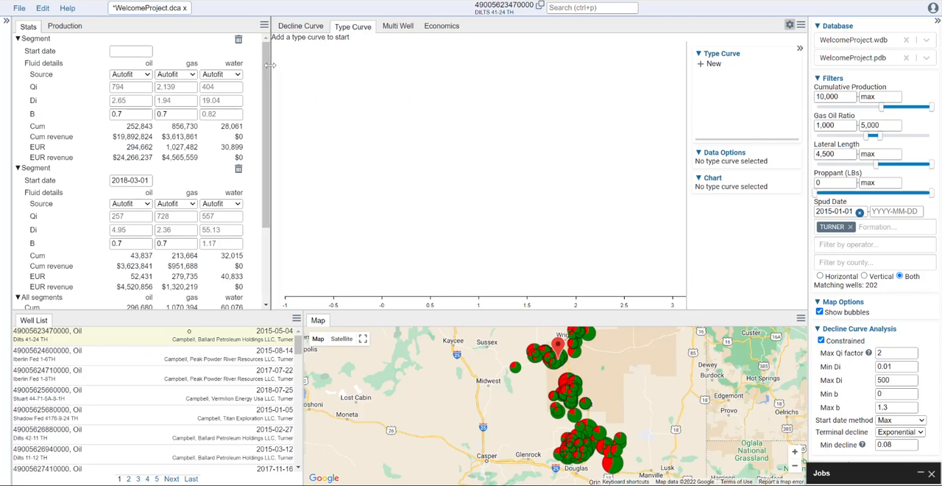
pyautogui.moveTo(270, 65); pyautogui.dragTo(174, 66)
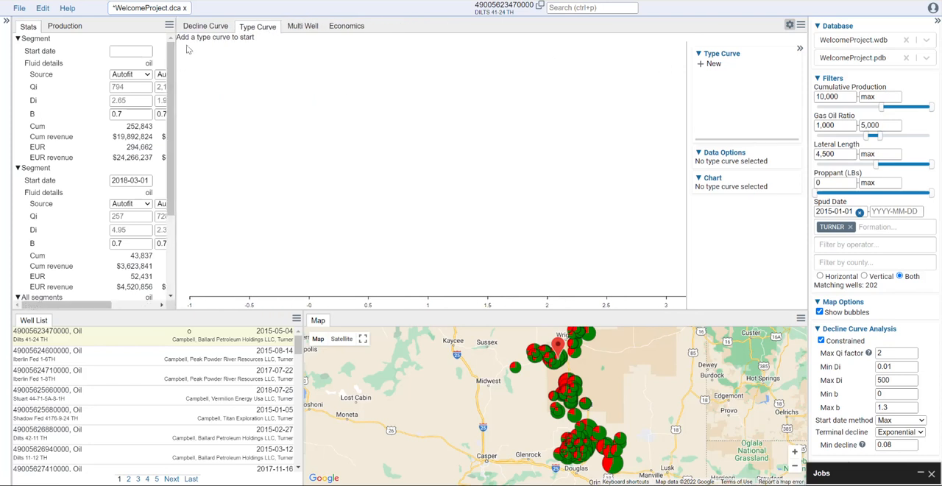
pyautogui.click(704, 65)
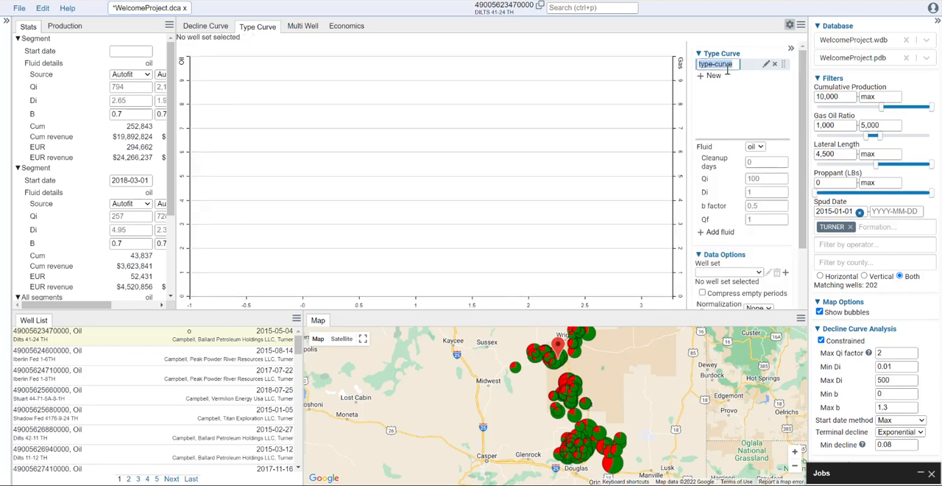
pyautogui.write('Turner')
pyautogui.press('Return')
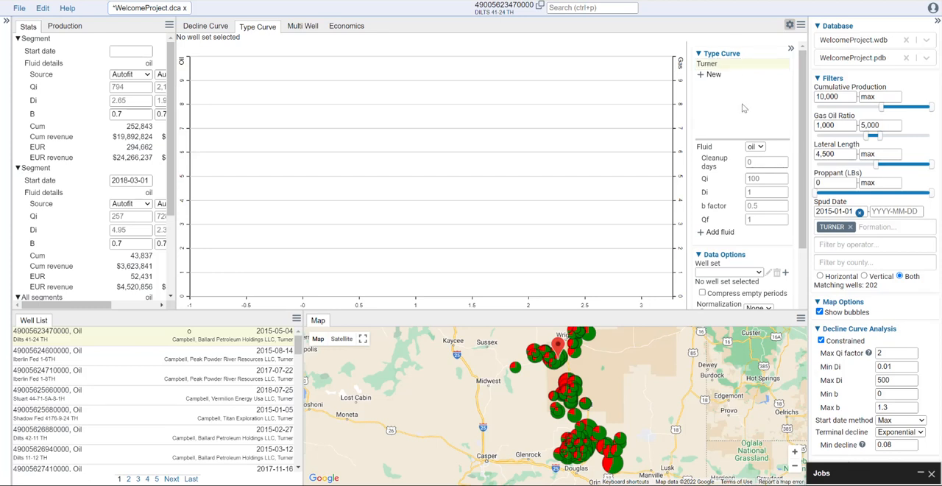
# - Start a new well set for the Turner type curve and filter its candidate wells to formation TURNER
pyautogui.moveTo(740, 139); pyautogui.dragTo(740, 89)
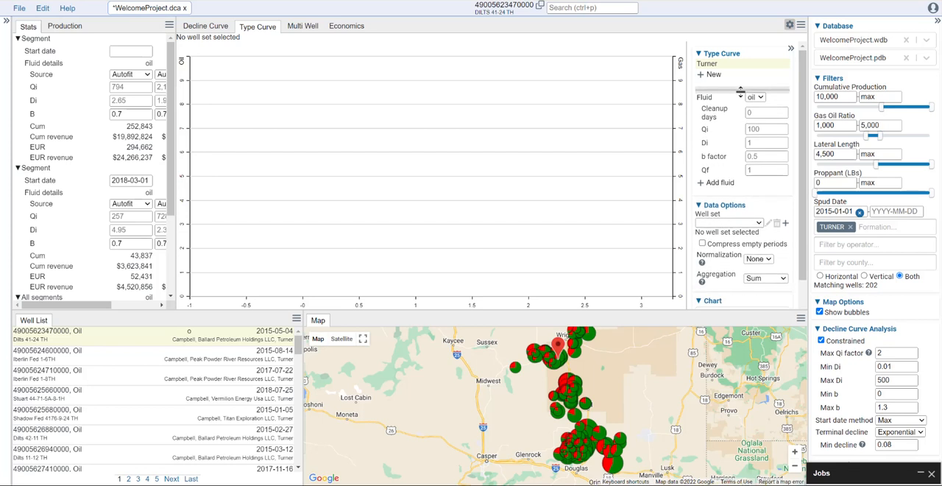
pyautogui.moveTo(773, 309); pyautogui.dragTo(773, 354)
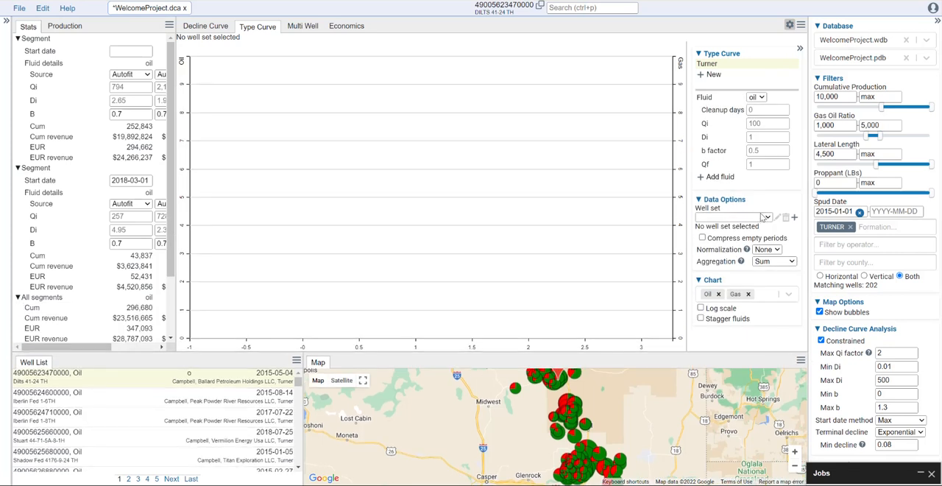
pyautogui.click(794, 218)
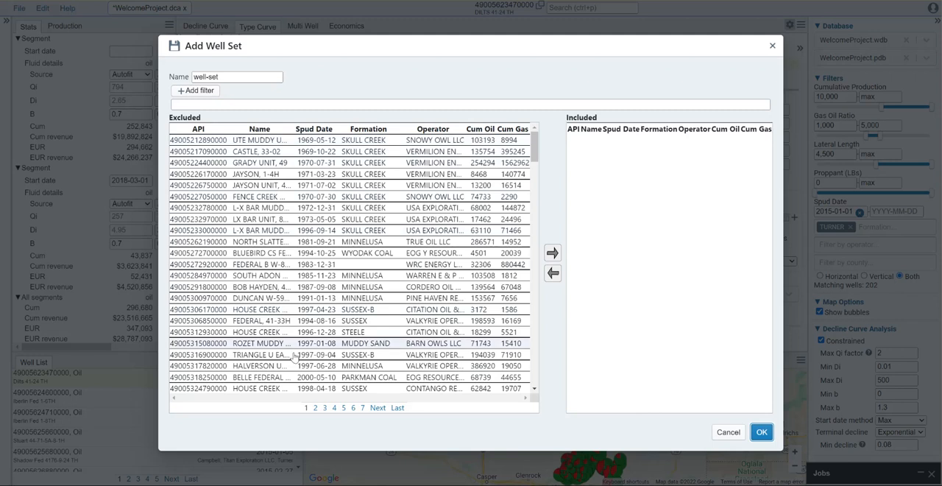
pyautogui.click(196, 91)
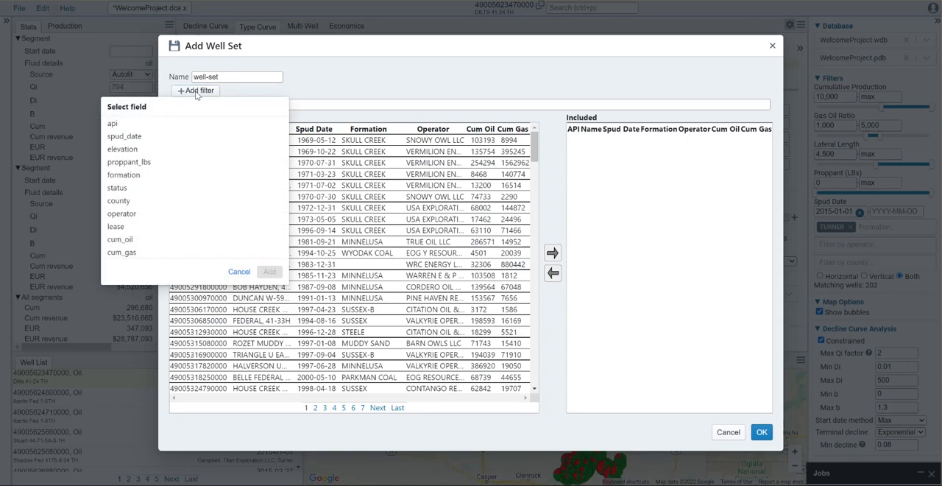
pyautogui.click(137, 174)
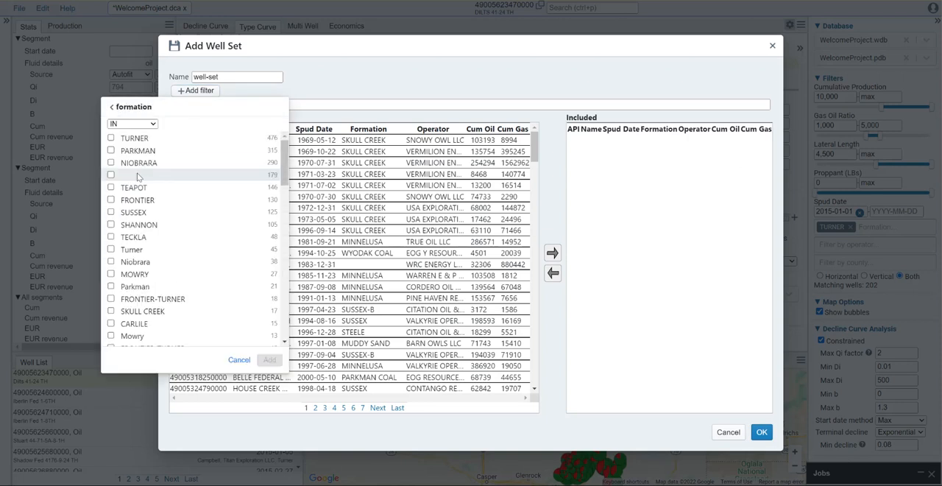
pyautogui.click(110, 138)
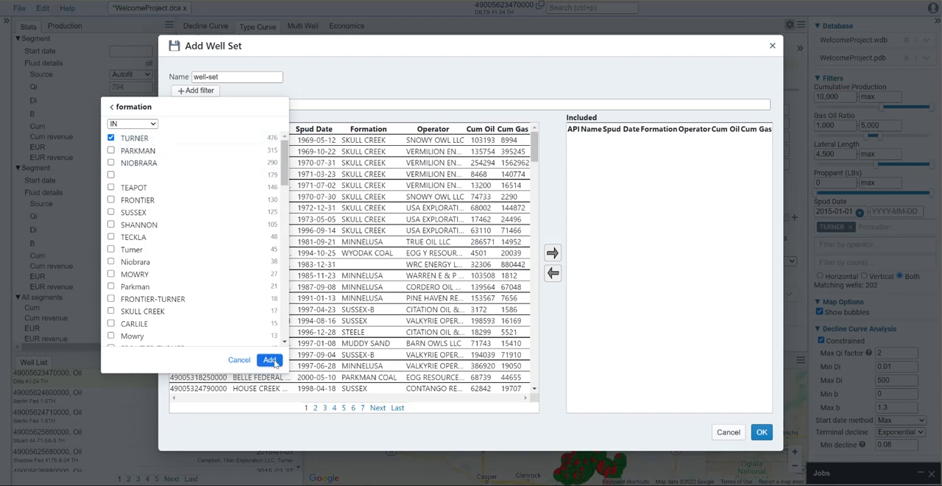
pyautogui.click(269, 359)
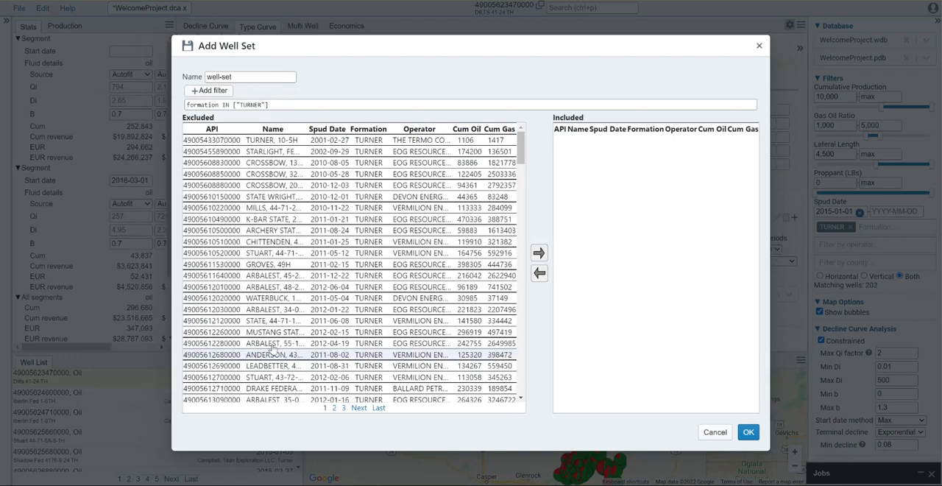
# - Add a second well set filter for spud_date >= 2015
pyautogui.click(212, 91)
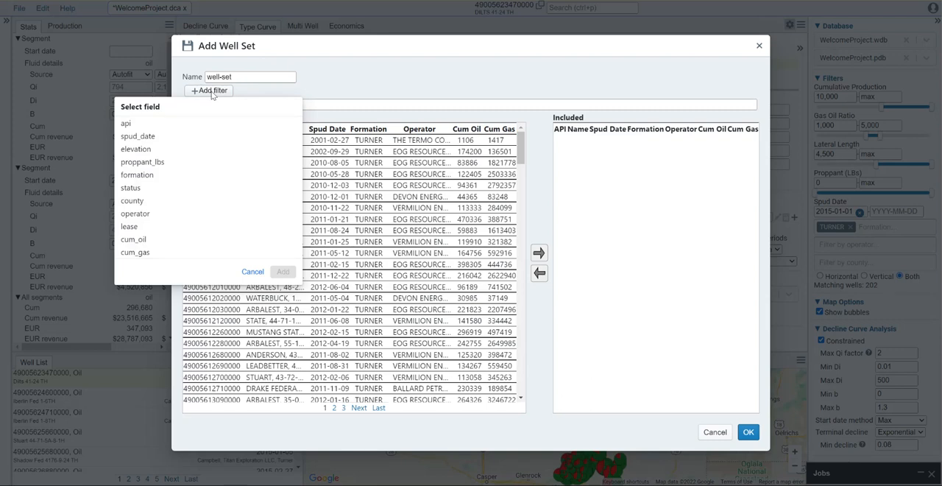
pyautogui.click(157, 140)
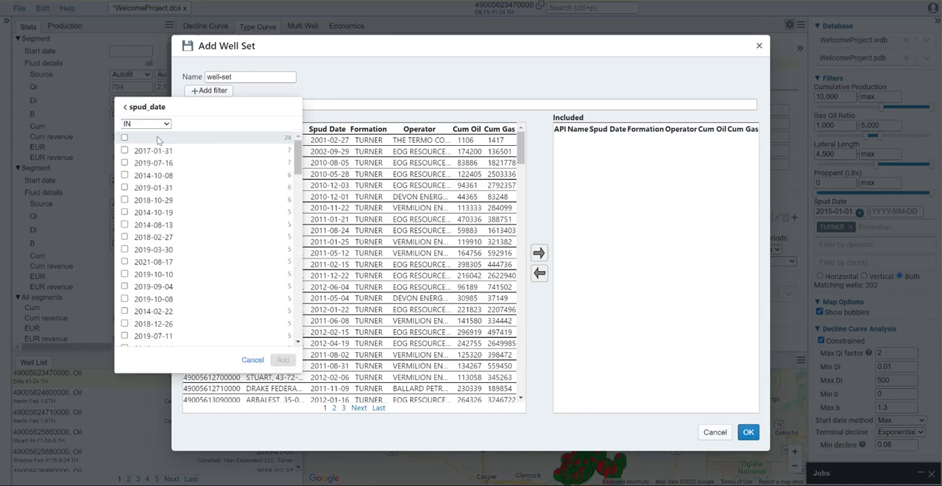
pyautogui.click(165, 125)
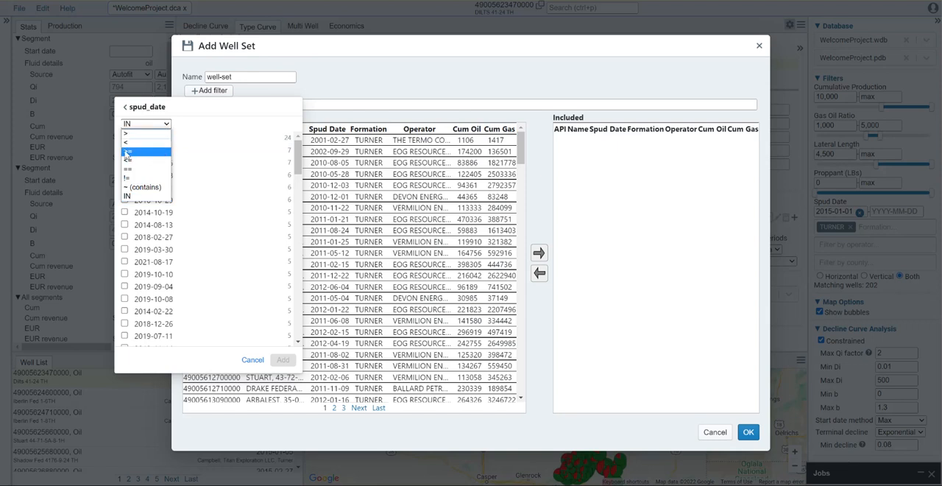
pyautogui.click(127, 153)
pyautogui.click(156, 139)
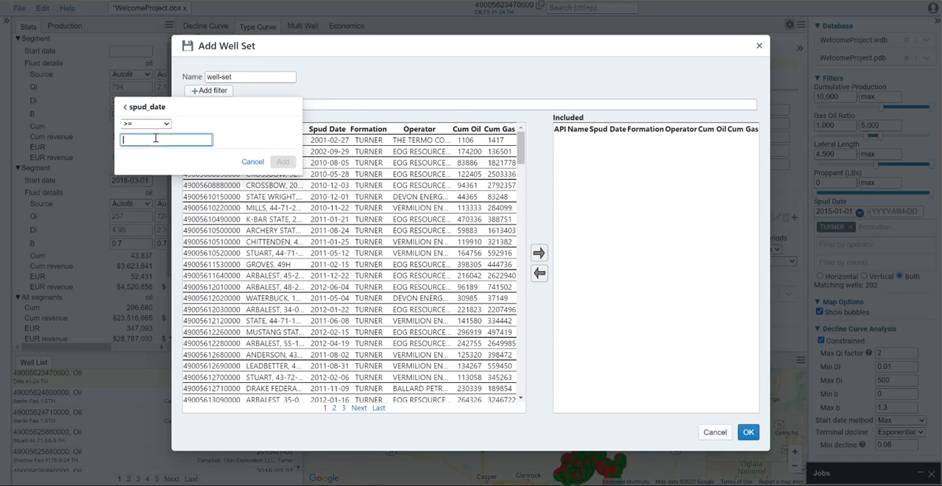
pyautogui.write('2015')
pyautogui.click(285, 163)
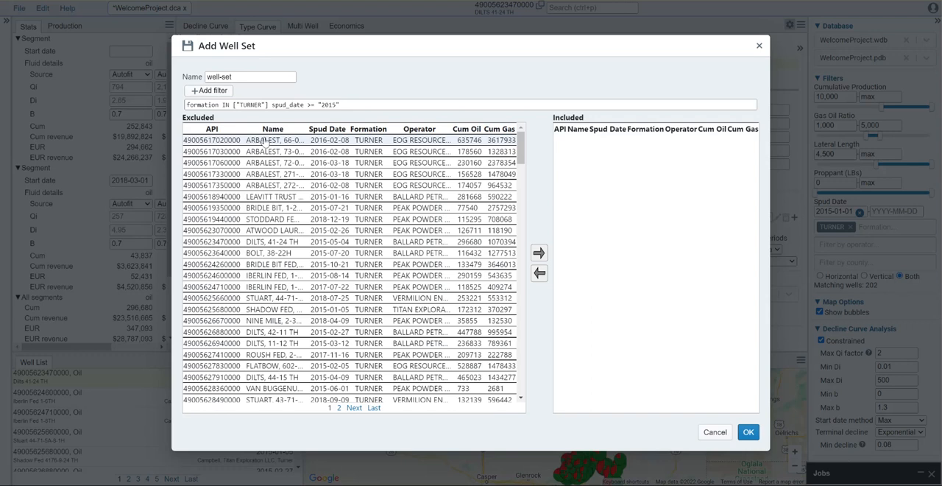
# - Move all filtered wells from both result pages into the included list and save the well set
pyautogui.moveTo(520, 150); pyautogui.dragTo(536, 397)
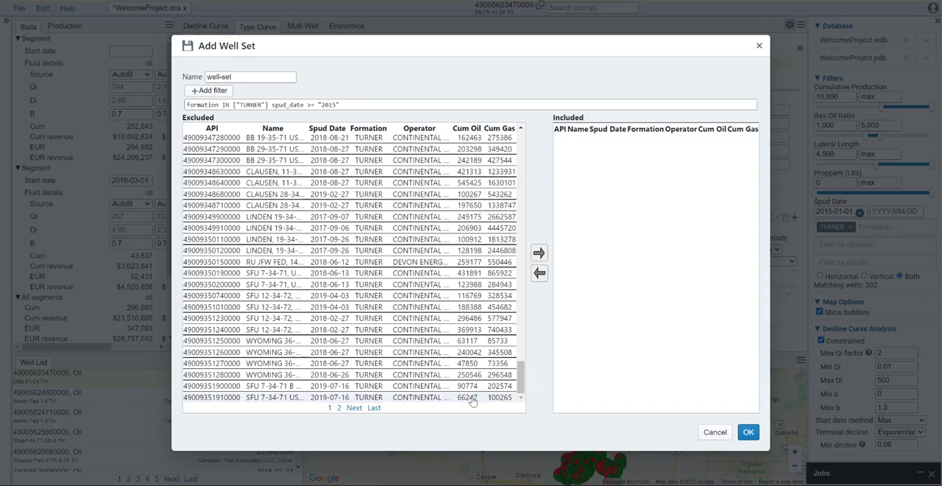
pyautogui.click(539, 253)
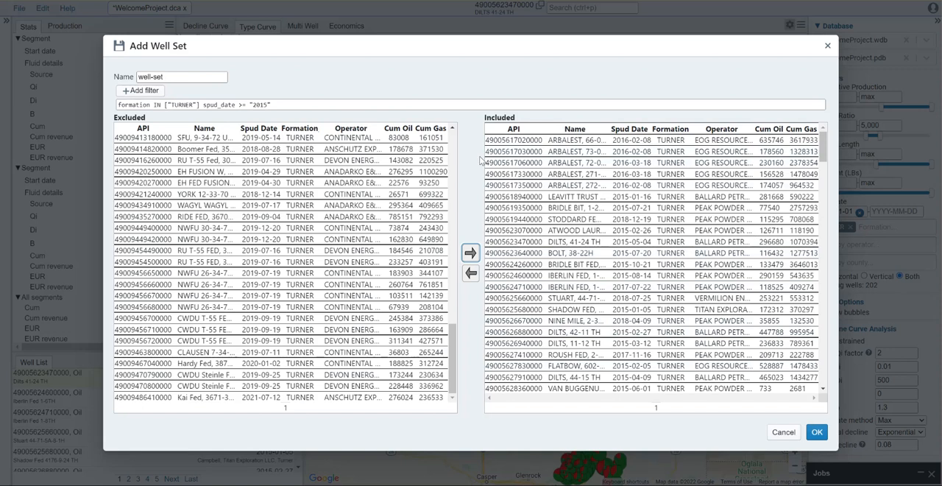
pyautogui.moveTo(454, 354); pyautogui.dragTo(454, 396)
pyautogui.keyDown('shift'); pyautogui.click(432, 398); pyautogui.keyUp('shift')
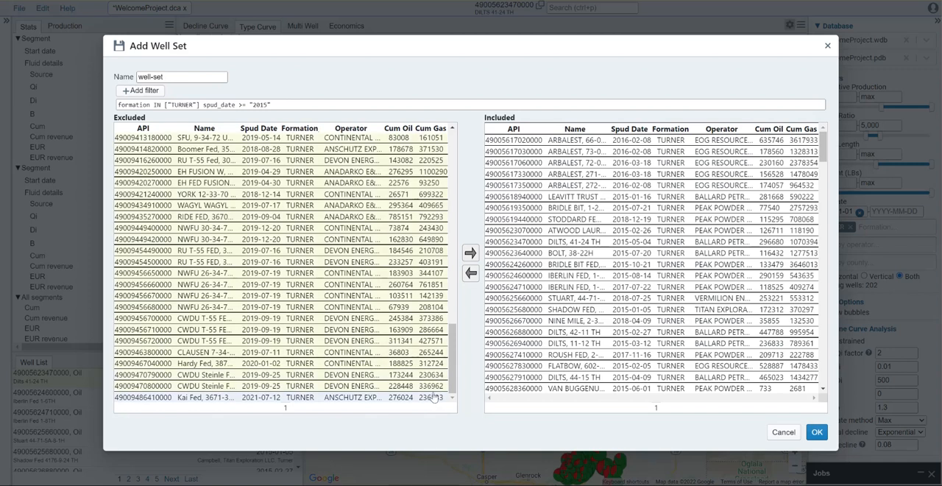
pyautogui.click(470, 252)
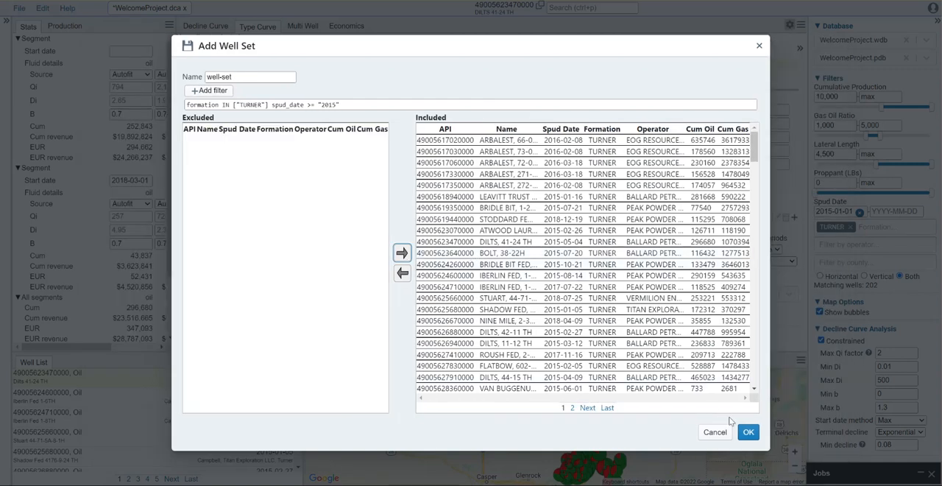
pyautogui.click(748, 433)
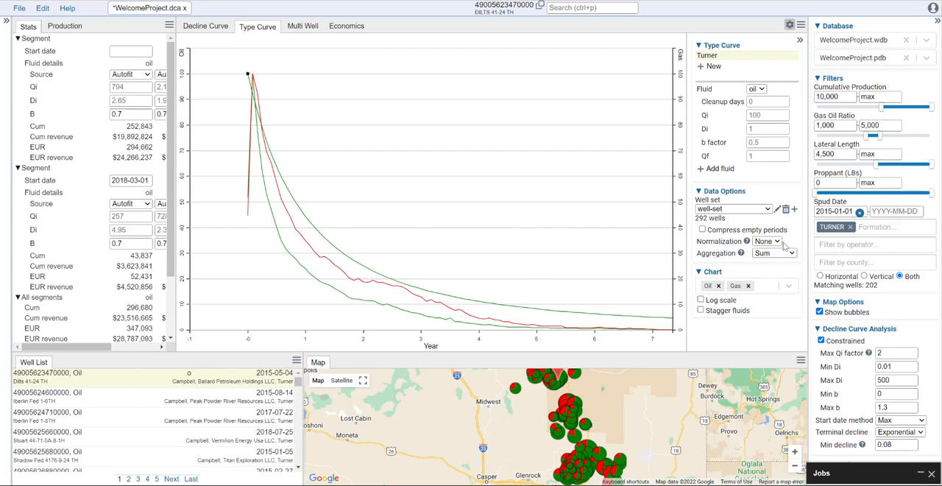
# - Display the type curve chart on a log scale with the fluids staggered
pyautogui.click(726, 303)
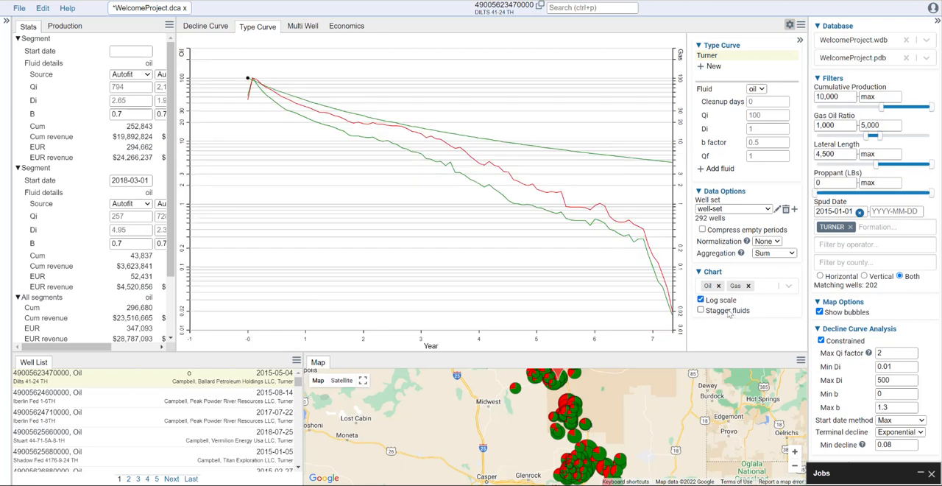
pyautogui.click(727, 314)
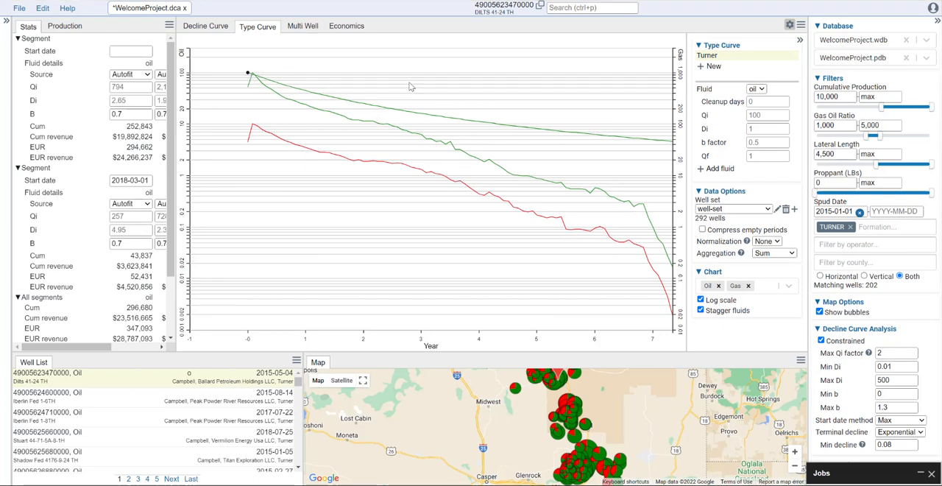
# - Set the oil type curve's cleanup days to 31 and its Qf to 10
pyautogui.click(767, 103)
pyautogui.click(767, 115)
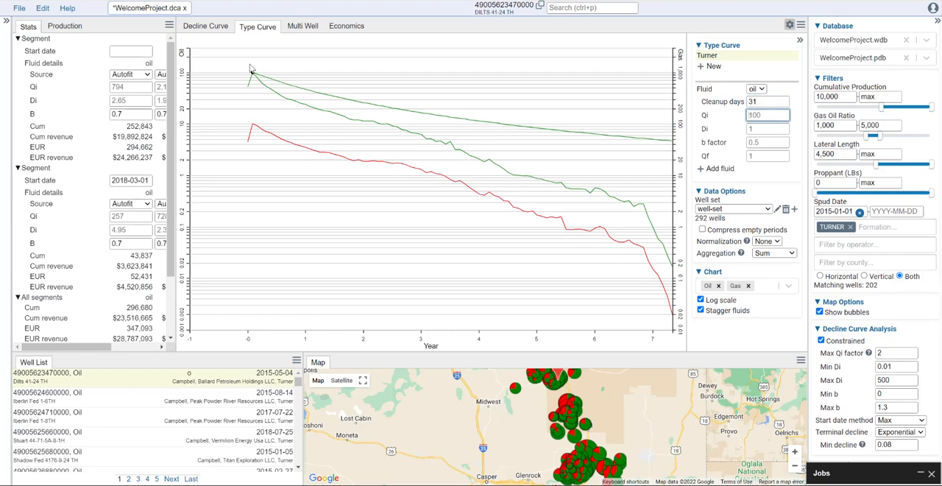
pyautogui.click(757, 157)
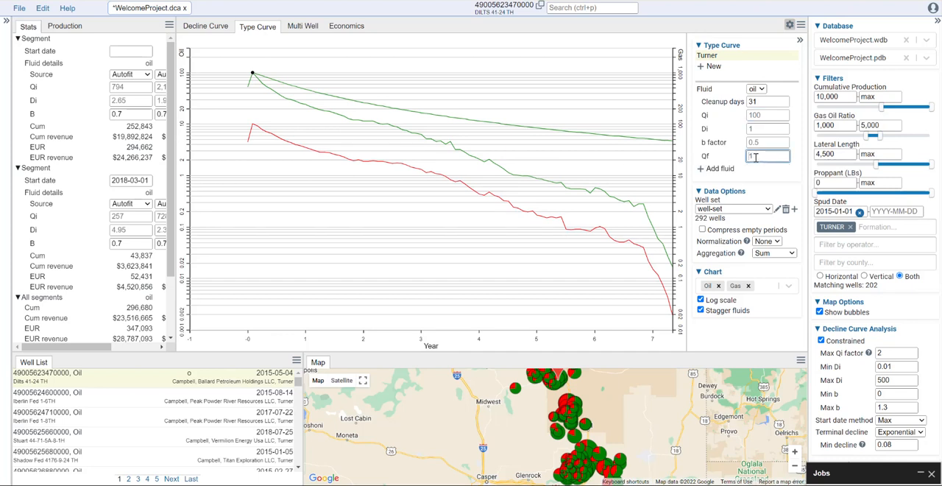
pyautogui.write('10')
pyautogui.click(762, 142)
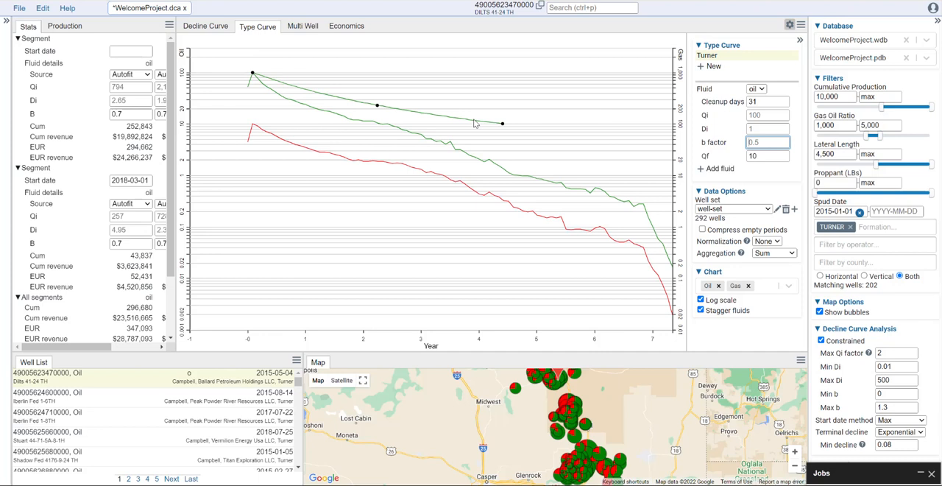
pyautogui.click(240, 485)
# - Fit the oil type curve to the production data by moving its end and middle points, giving Di 1.257, b factor 0.116 and Qf 0.214
pyautogui.moveTo(502, 125); pyautogui.dragTo(645, 208)
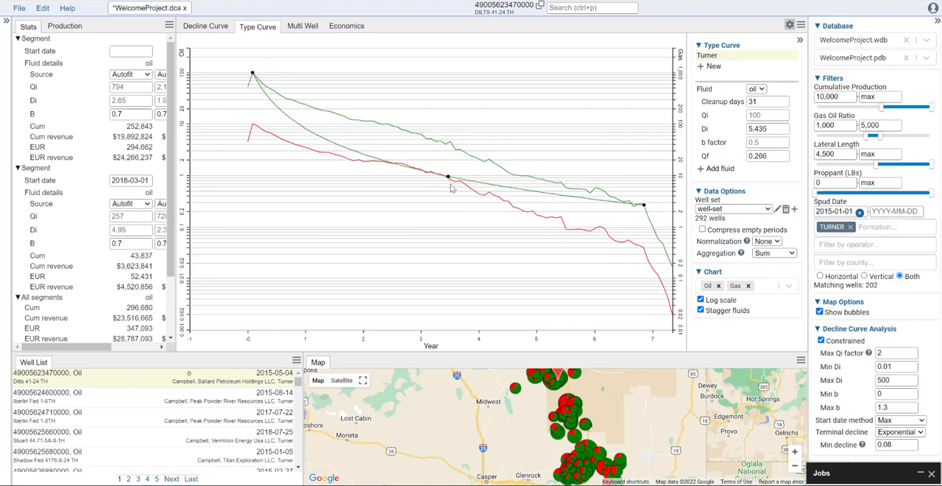
pyautogui.moveTo(448, 177); pyautogui.dragTo(469, 160)
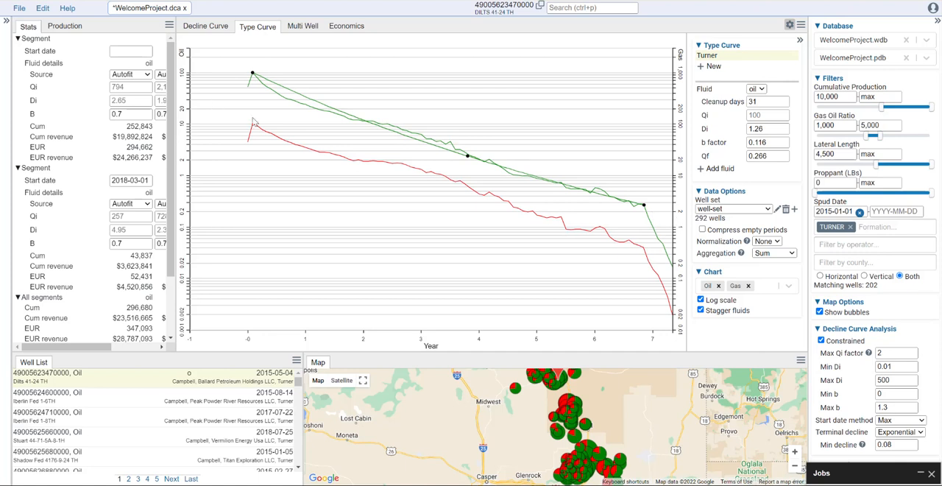
pyautogui.moveTo(644, 205); pyautogui.dragTo(665, 211)
# - Add gas as a fluid to the type curve, with 31 cleanup days and a Qf of 10
pyautogui.click(719, 170)
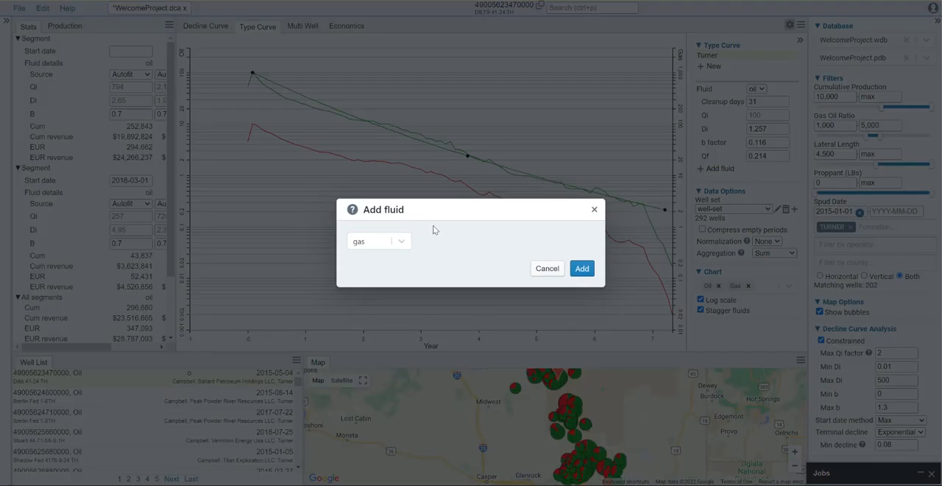
pyautogui.click(588, 273)
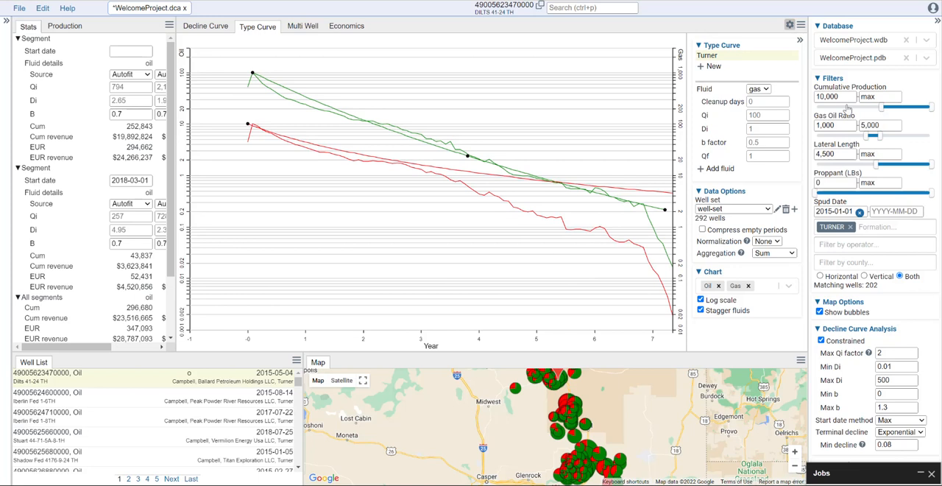
pyautogui.click(753, 103)
pyautogui.write('31')
pyautogui.click(772, 156)
pyautogui.write('10')
pyautogui.click(775, 142)
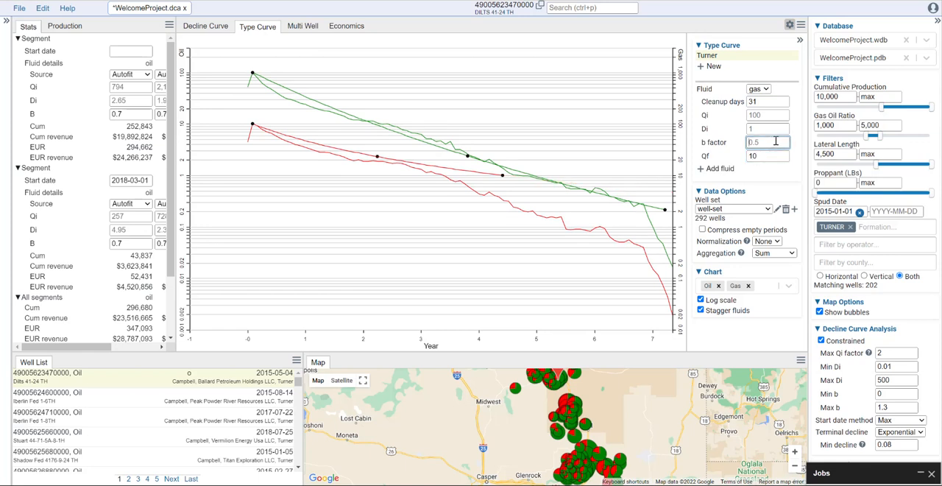
# - Fit the gas type curve to the data by moving its end and middle points, giving Di 0.958, b factor 0.0668 and Qf 0.352
pyautogui.moveTo(503, 176); pyautogui.dragTo(667, 251)
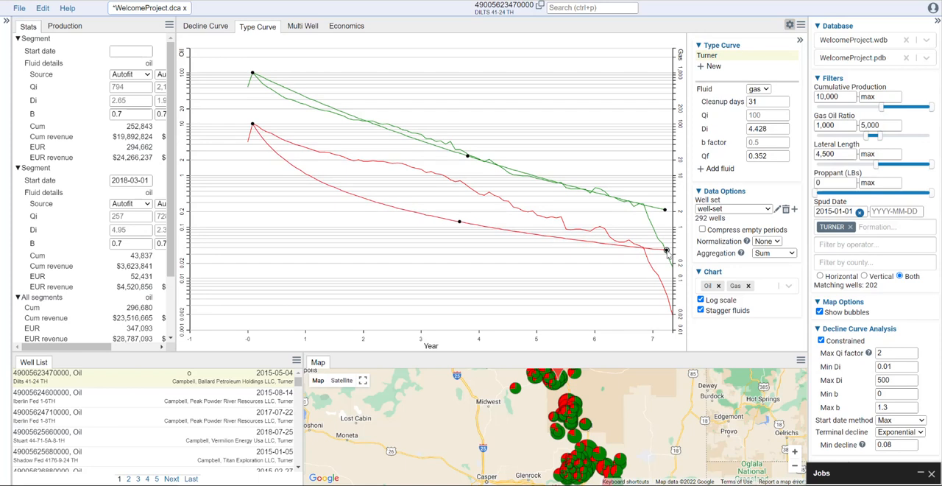
pyautogui.moveTo(459, 221); pyautogui.dragTo(356, 163)
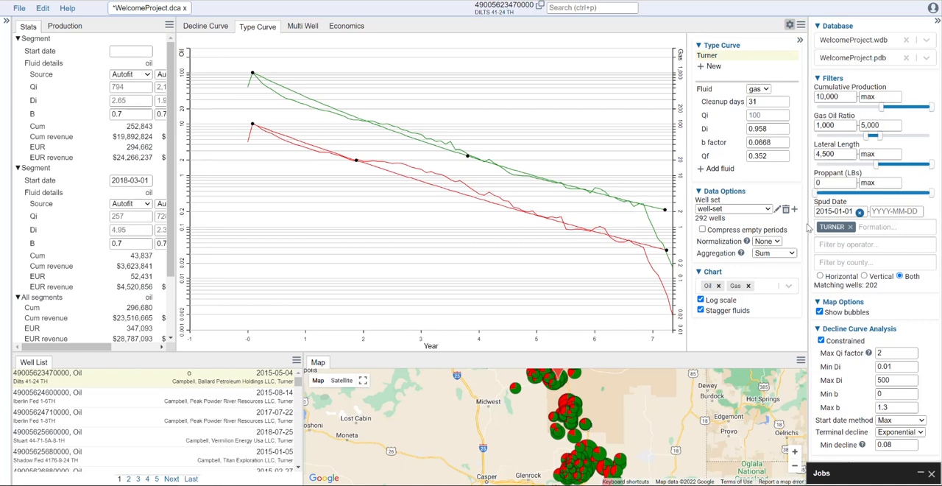
# - Add the Well Count series to the type curve chart
pyautogui.click(789, 287)
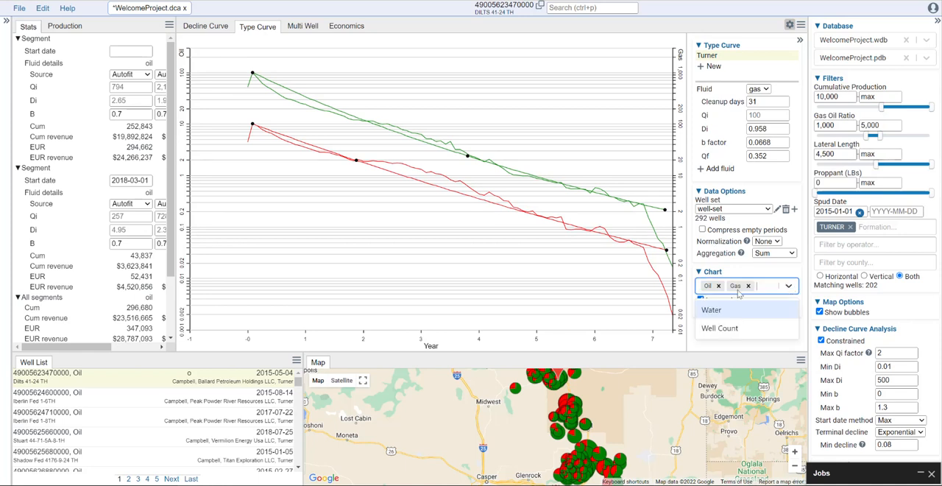
pyautogui.click(732, 329)
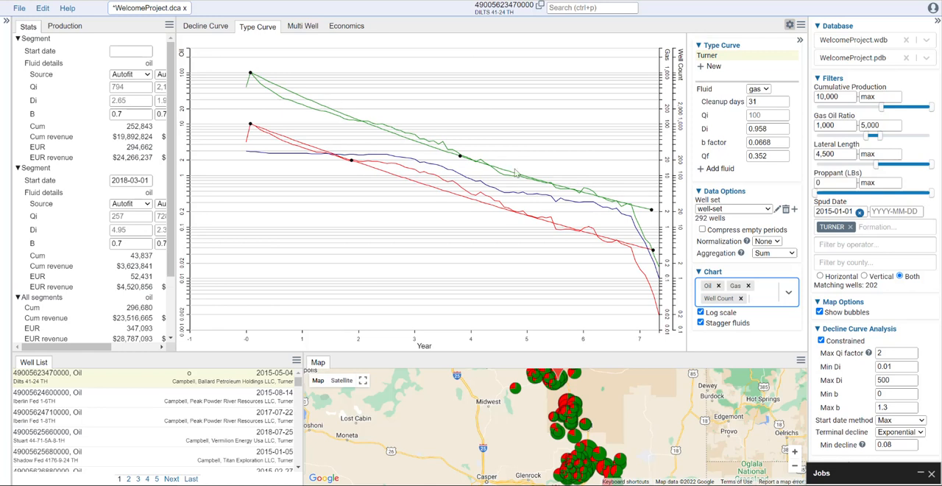
# - Try compressing empty periods while refitting the oil type curve's end and middle points, and turn the compression back off
pyautogui.click(775, 179)
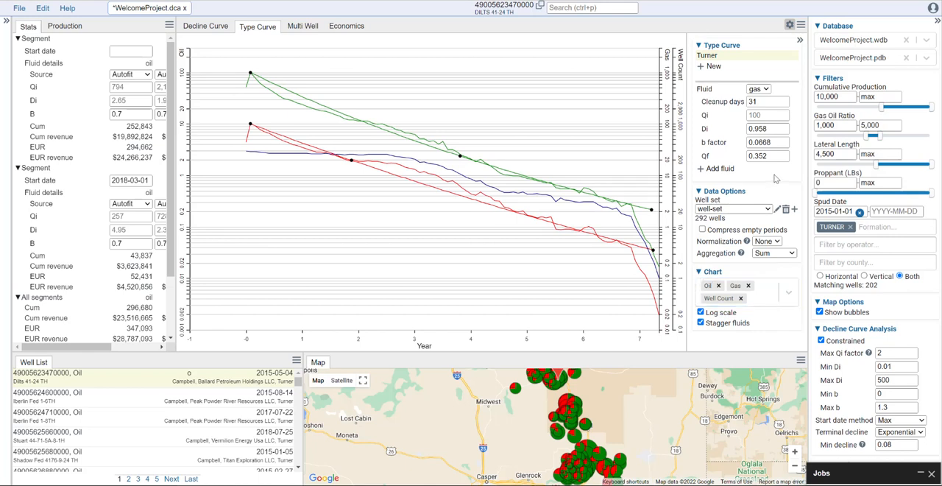
pyautogui.click(702, 229)
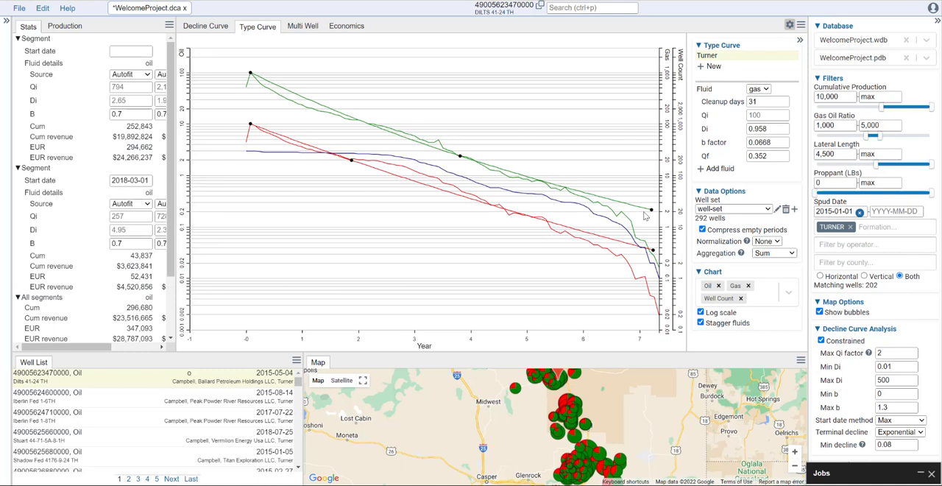
pyautogui.moveTo(650, 211); pyautogui.dragTo(652, 222)
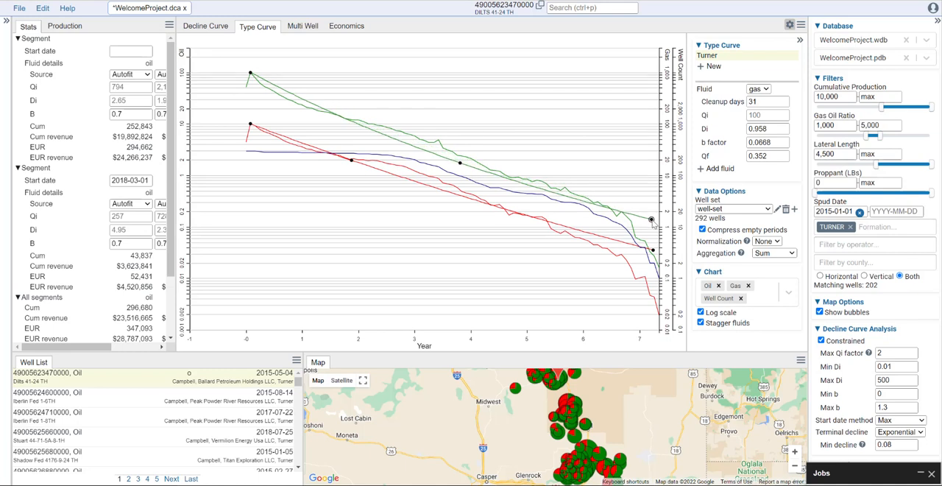
pyautogui.moveTo(460, 163); pyautogui.dragTo(450, 153)
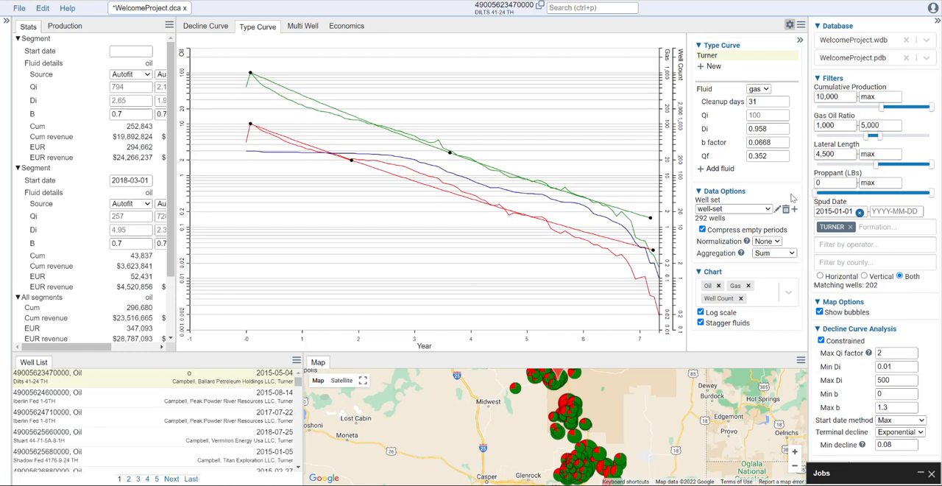
pyautogui.click(702, 229)
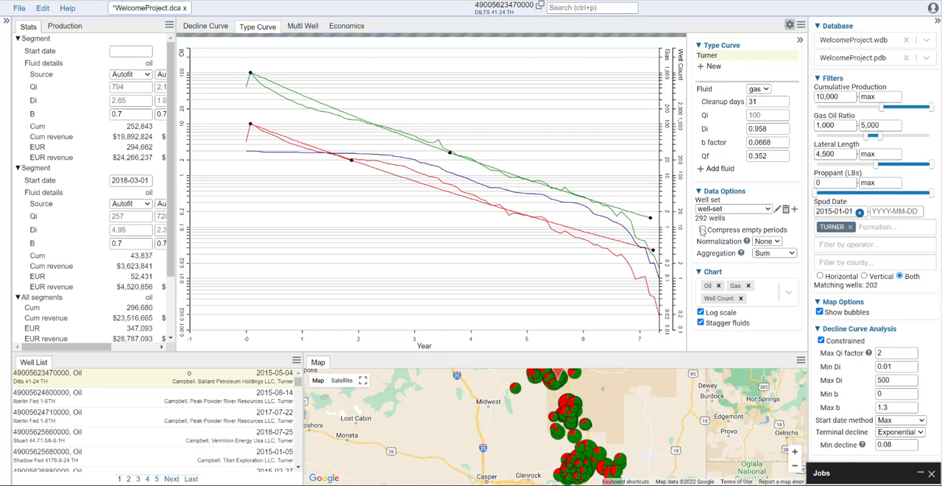
pyautogui.click(776, 242)
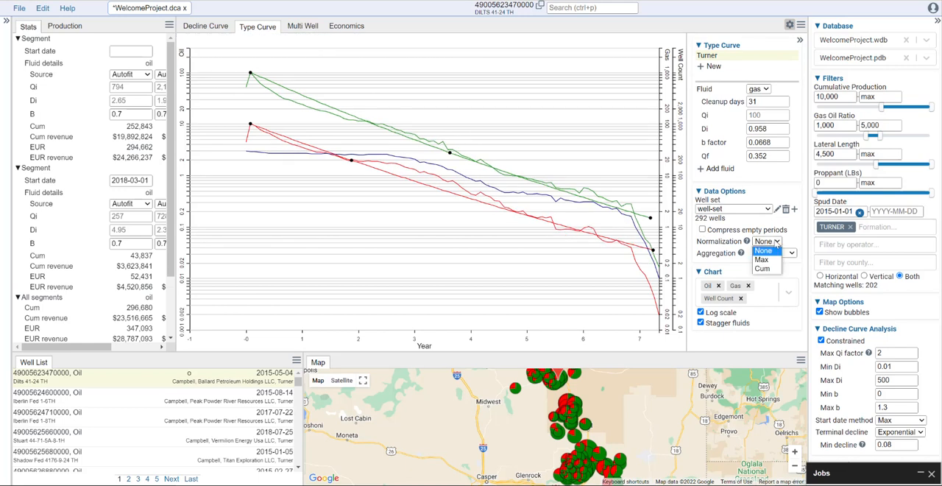
pyautogui.click(773, 250)
pyautogui.click(786, 254)
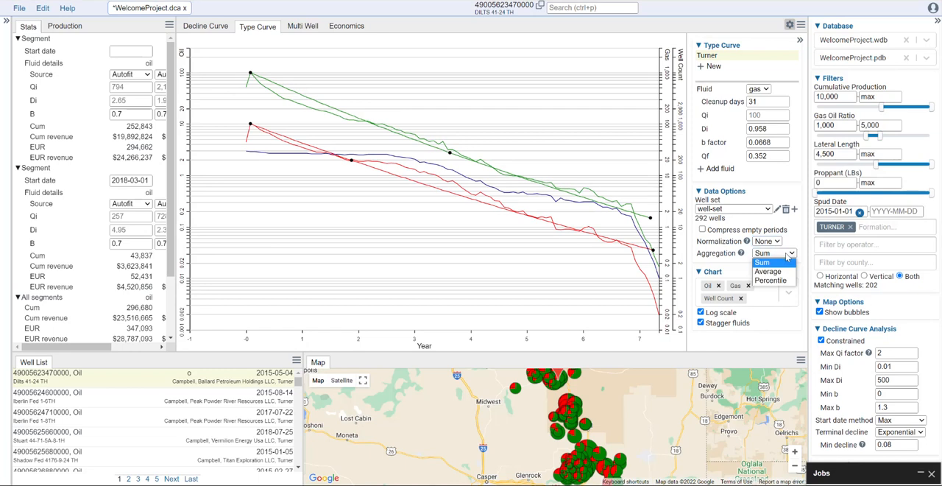
pyautogui.click(786, 255)
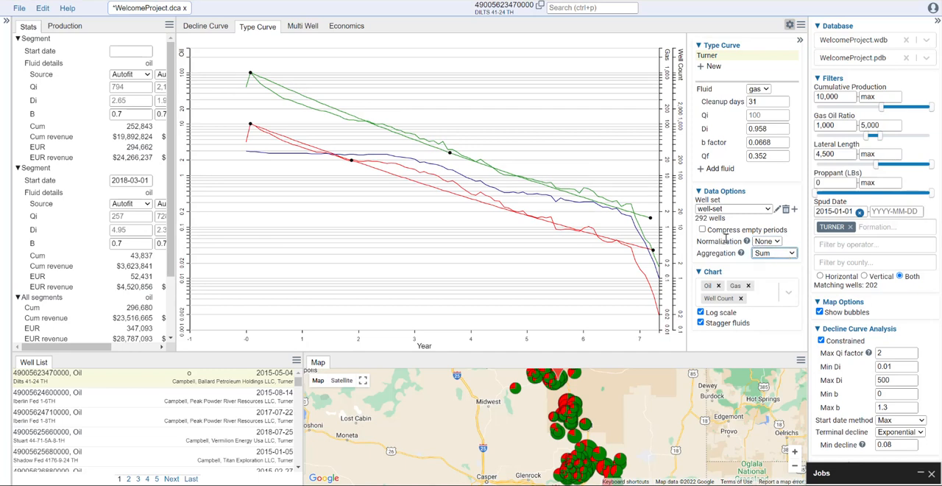
# - Try Max and Cum normalization on the type curve data, and return the normalization to None
pyautogui.moveTo(748, 242)
pyautogui.click(777, 242)
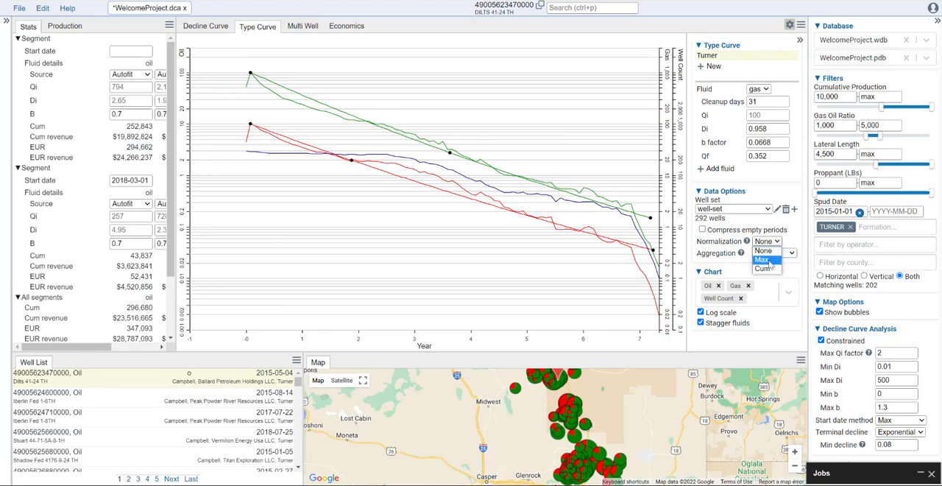
pyautogui.click(769, 260)
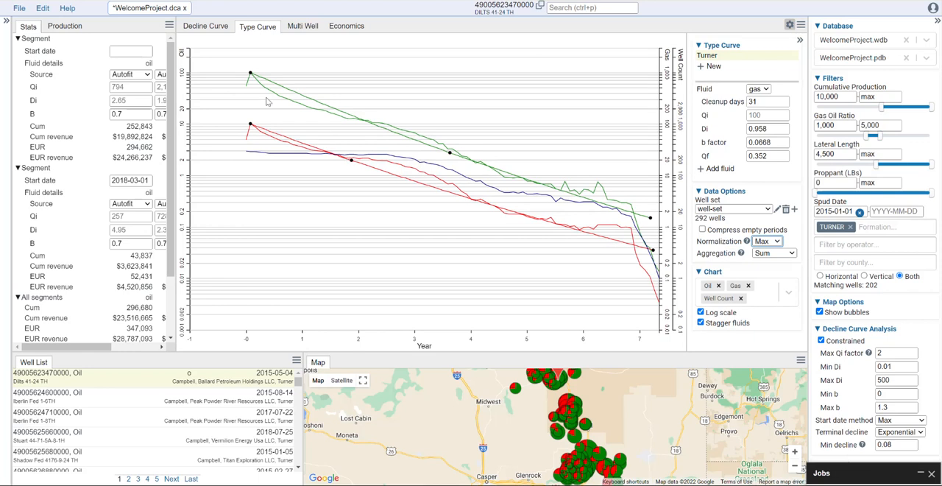
pyautogui.click(778, 243)
pyautogui.click(769, 269)
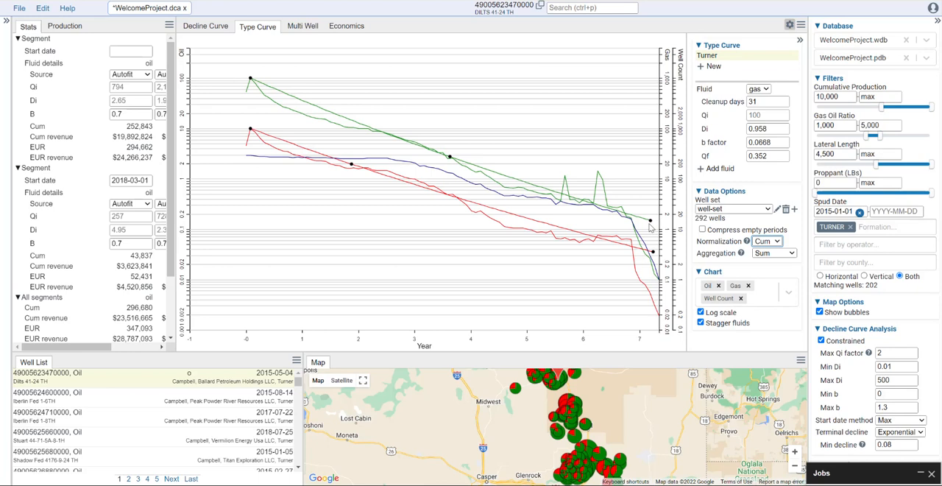
pyautogui.click(772, 244)
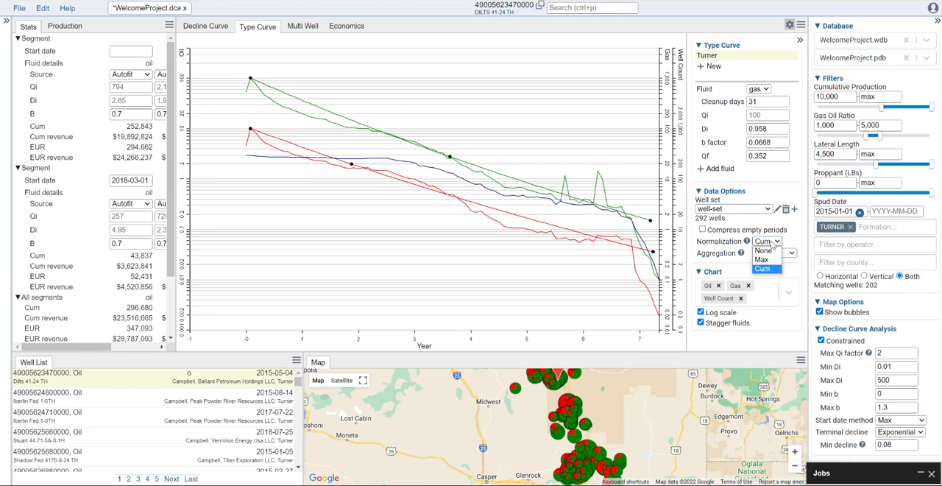
pyautogui.click(775, 251)
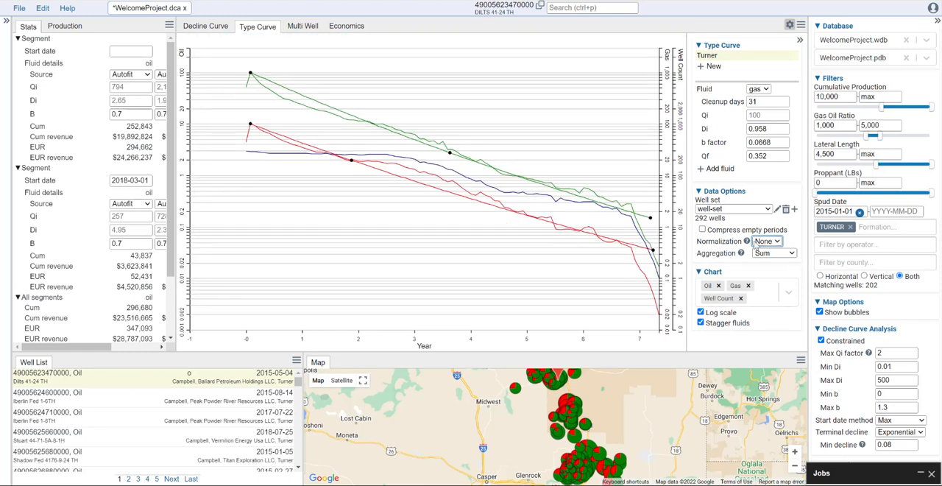
# - Compare the Average and Percentile aggregations of the well data and keep the aggregation at Average
pyautogui.click(786, 253)
pyautogui.click(783, 268)
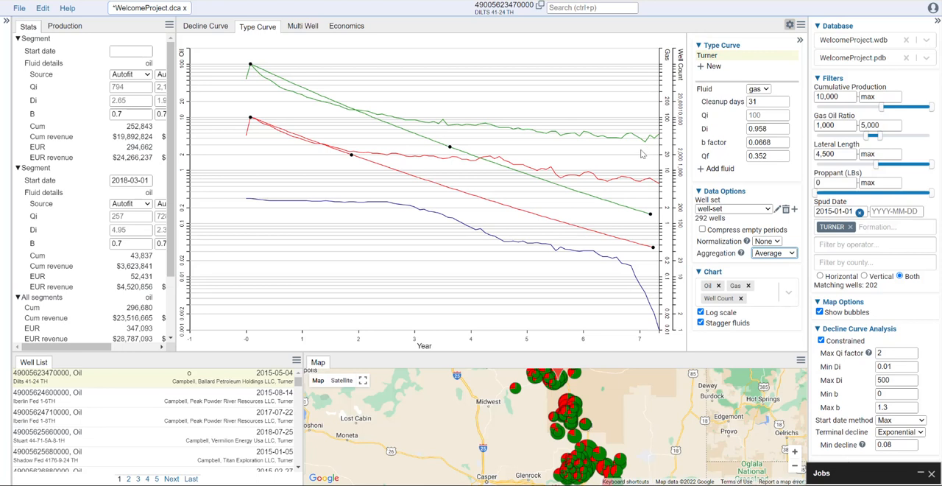
pyautogui.click(790, 254)
pyautogui.click(786, 282)
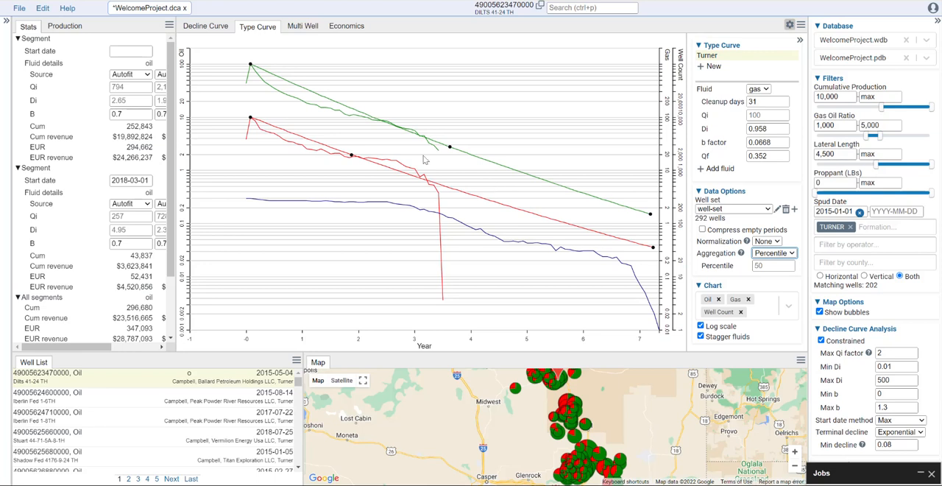
pyautogui.click(793, 253)
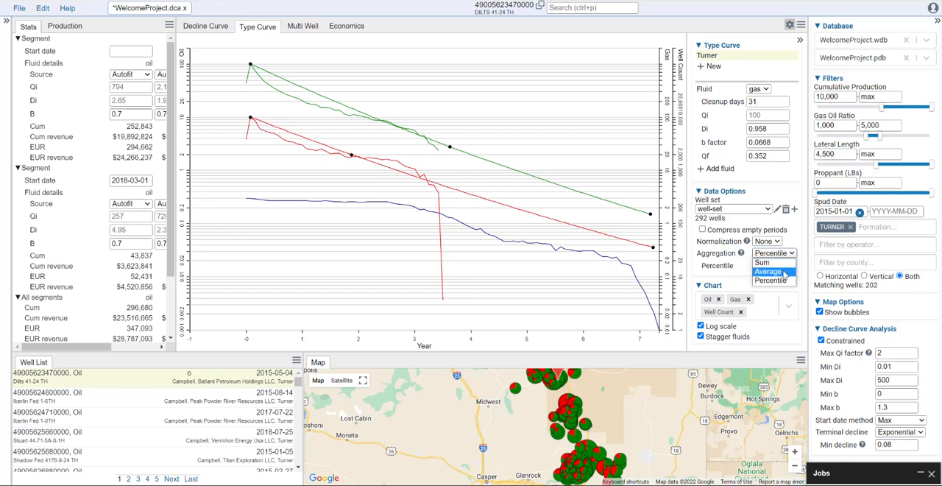
pyautogui.click(784, 275)
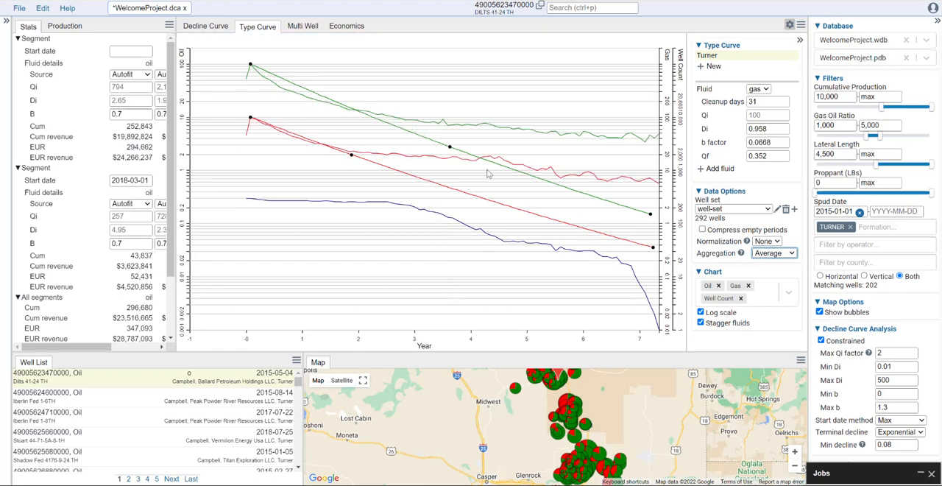
# - Refit the oil curve (Di 3.983, b factor 1.083, Qf 4.082) and gas curve (Di 1.472, b factor 0.814, Qf 6.188) to the averaged data
pyautogui.moveTo(651, 216); pyautogui.dragTo(654, 138)
pyautogui.moveTo(450, 102); pyautogui.dragTo(388, 118)
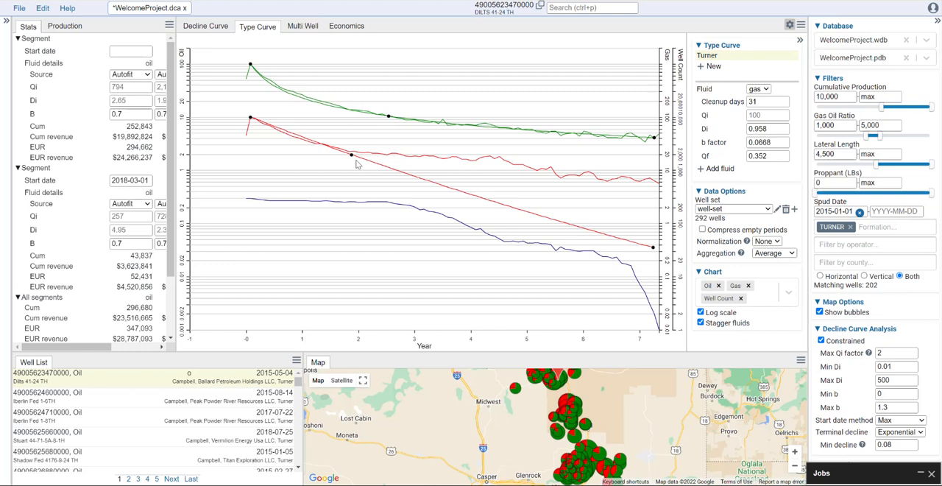
pyautogui.moveTo(652, 247); pyautogui.dragTo(656, 180)
pyautogui.moveTo(351, 136); pyautogui.dragTo(368, 154)
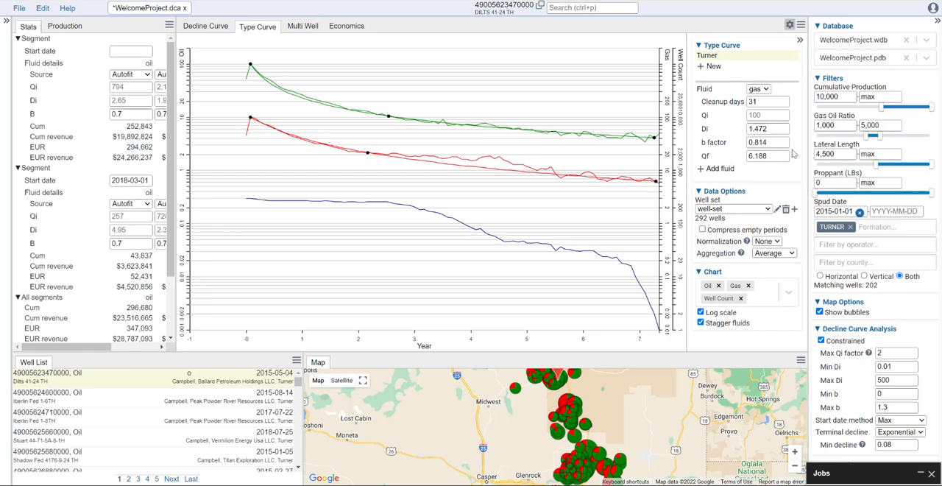
# - Fine-tune the oil curve's end point to give Di 4.174 and Qf 3.896, and switch the shown fluid parameters to gas
pyautogui.click(765, 90)
pyautogui.click(763, 97)
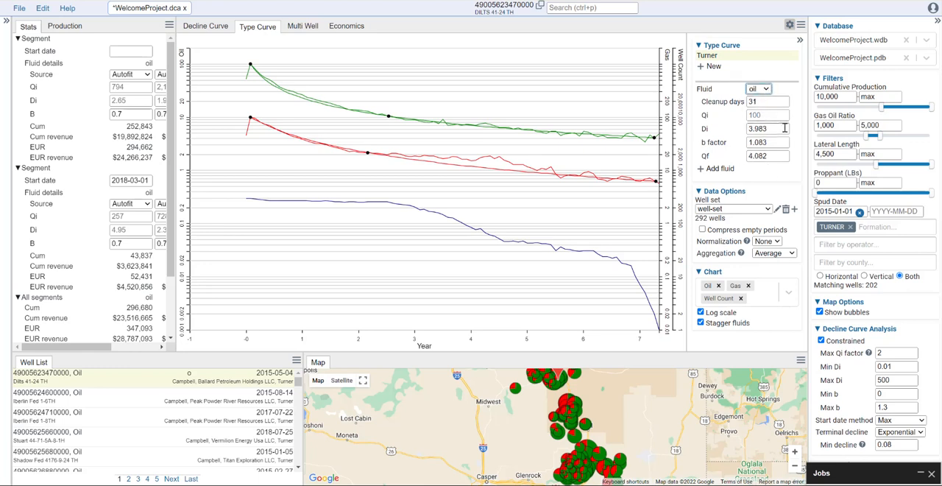
pyautogui.click(655, 138)
pyautogui.moveTo(654, 139); pyautogui.dragTo(657, 142)
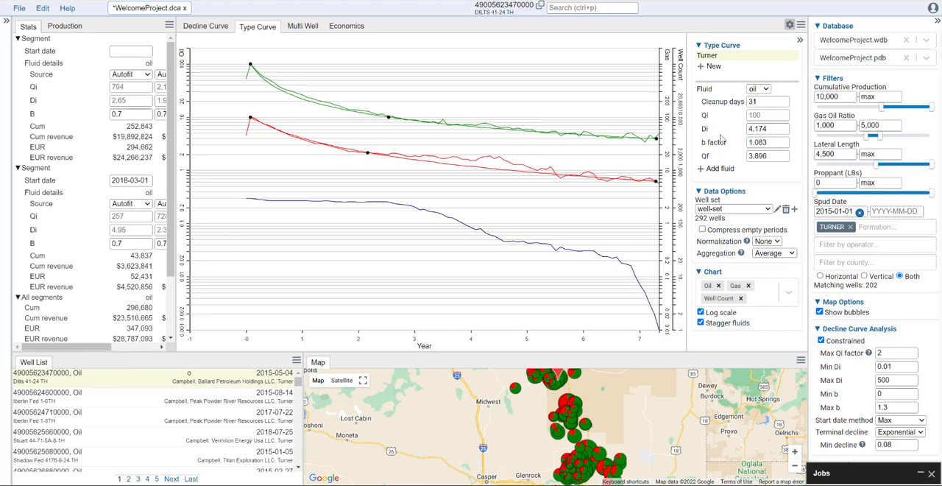
pyautogui.click(766, 92)
pyautogui.click(762, 107)
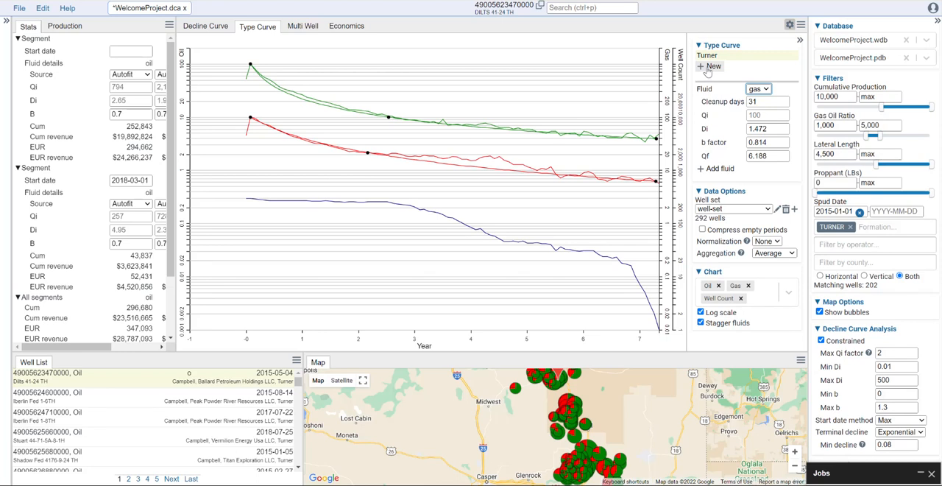
# - Create a new type curve named Frontier
pyautogui.click(711, 67)
pyautogui.write('Frontier')
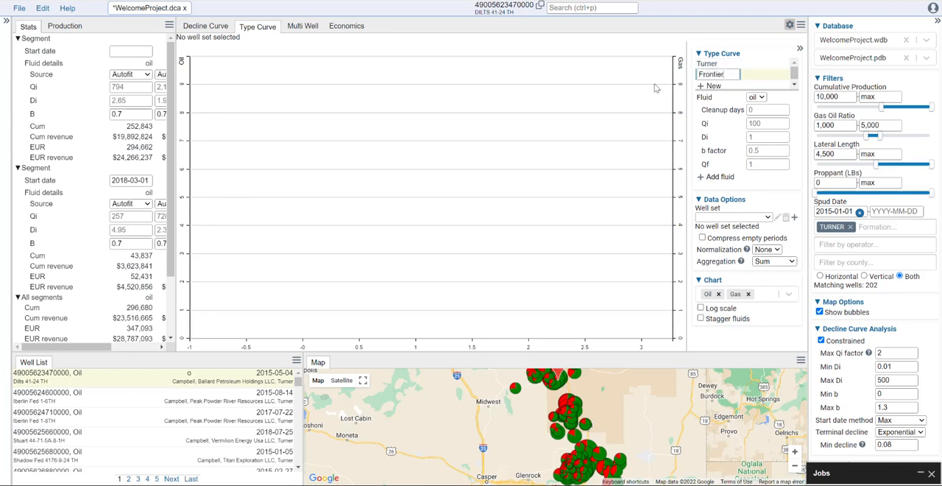
pyautogui.press('Return')
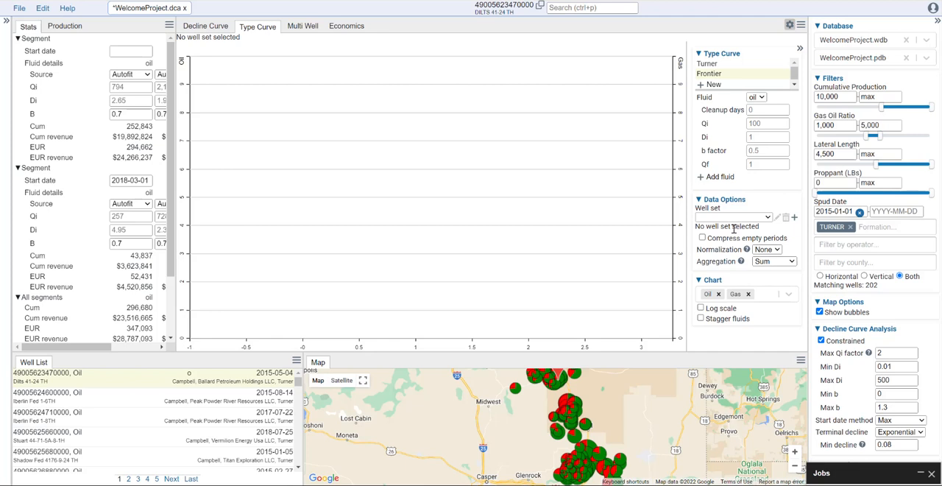
# - Start a new well set for the Frontier type curve and name it Frontier
pyautogui.click(767, 218)
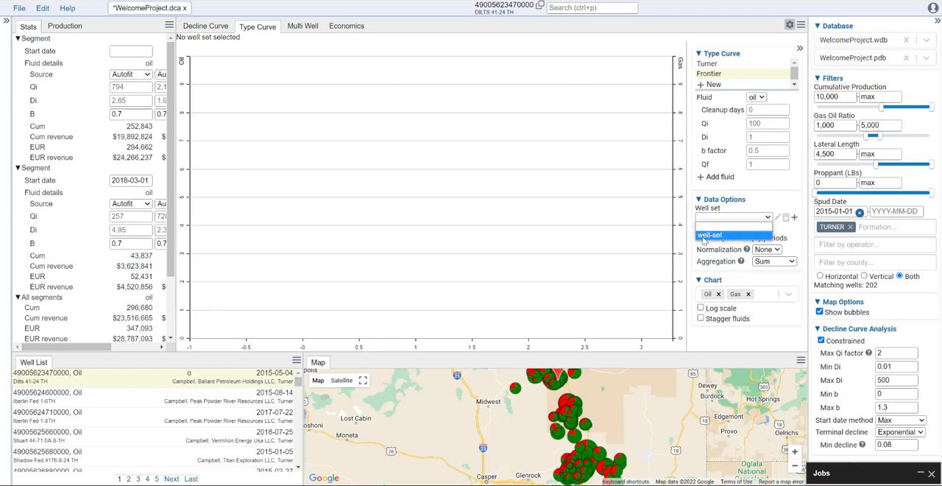
pyautogui.click(756, 207)
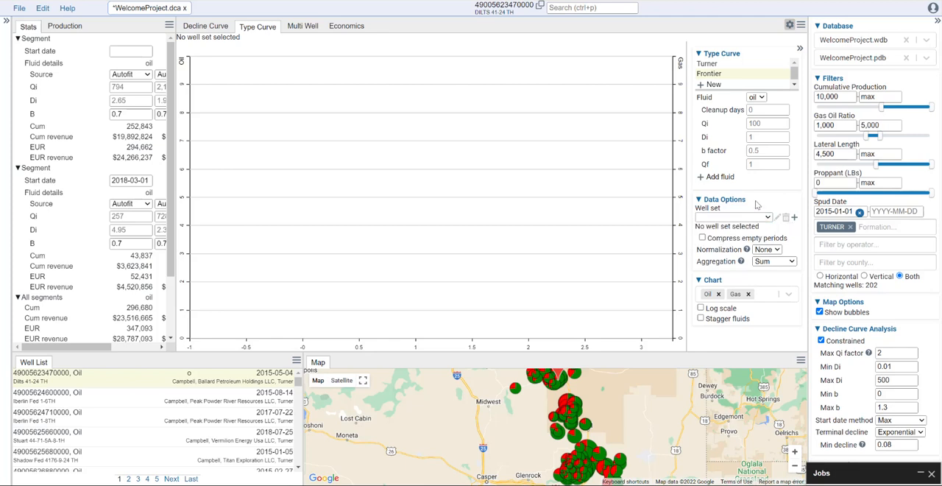
pyautogui.click(794, 219)
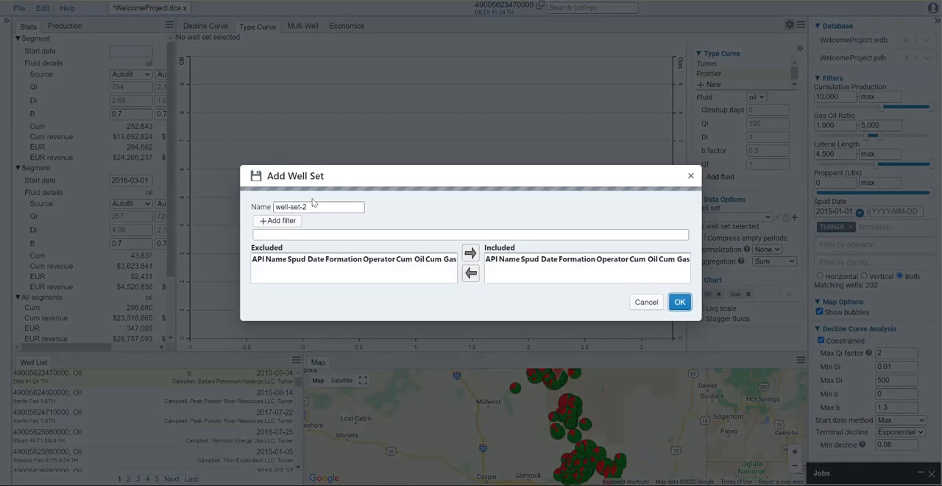
pyautogui.moveTo(234, 77); pyautogui.dragTo(176, 78)
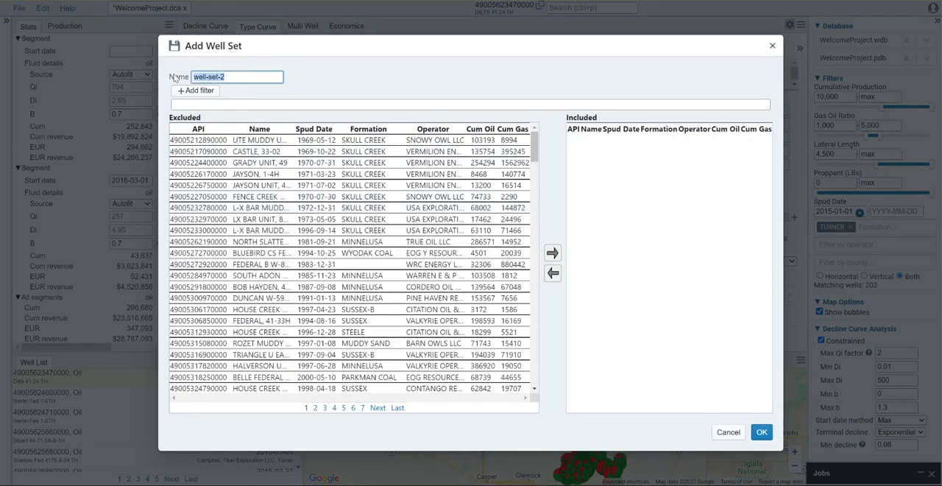
pyautogui.write('Frontier')
# - Add a well set filter that keeps only wells whose formation is FRONTIER
pyautogui.click(192, 95)
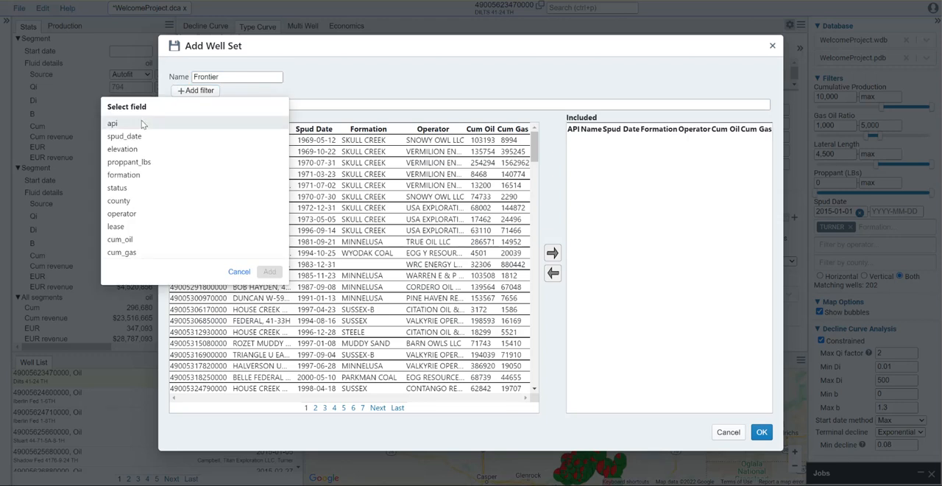
pyautogui.click(127, 174)
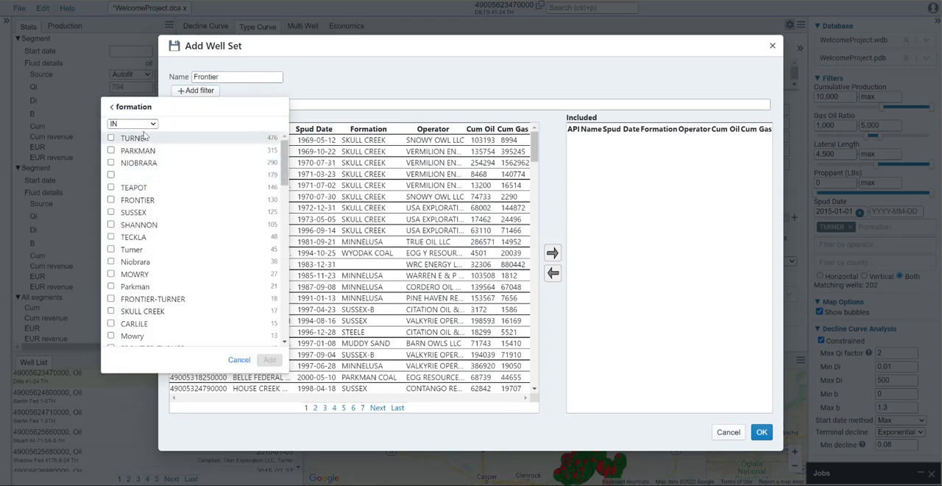
pyautogui.click(140, 200)
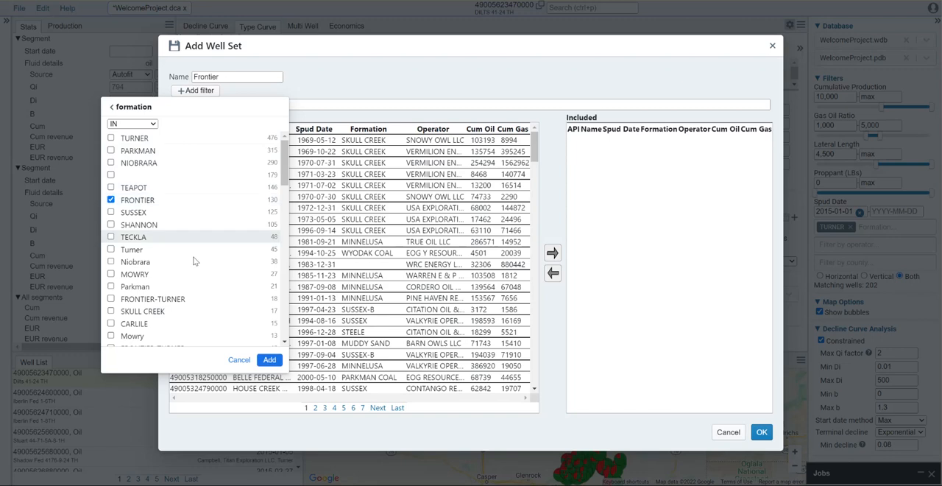
pyautogui.click(269, 359)
# - Add a second filter that keeps only wells with spud_date >= 2015
pyautogui.click(221, 96)
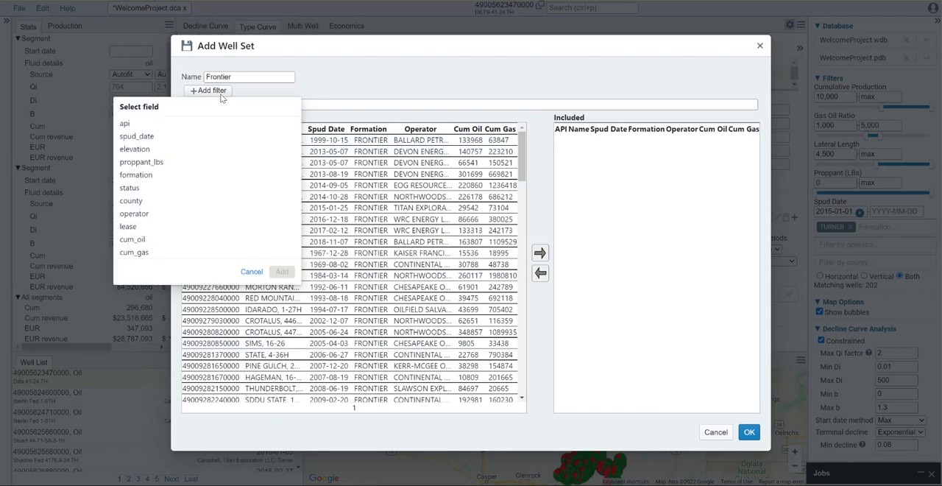
pyautogui.click(137, 137)
pyautogui.click(141, 123)
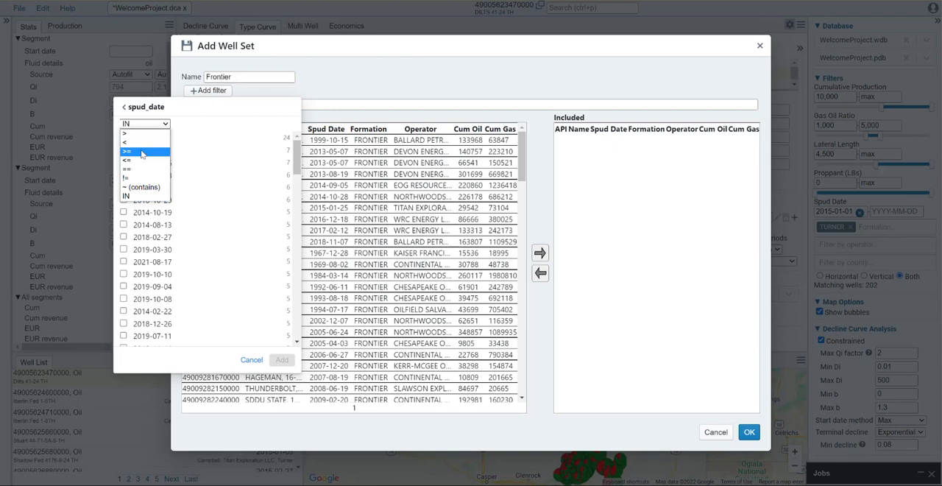
pyautogui.click(143, 153)
pyautogui.click(148, 138)
pyautogui.write('2015')
pyautogui.click(282, 161)
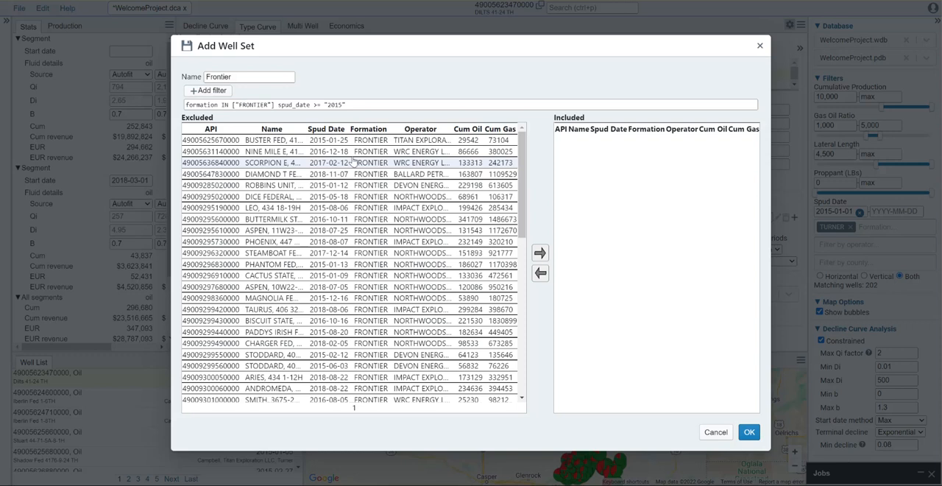
# - Include all the filtered wells in the Frontier well set, save it, and set its aggregation to Average
pyautogui.scroll(-6, 422, 151)
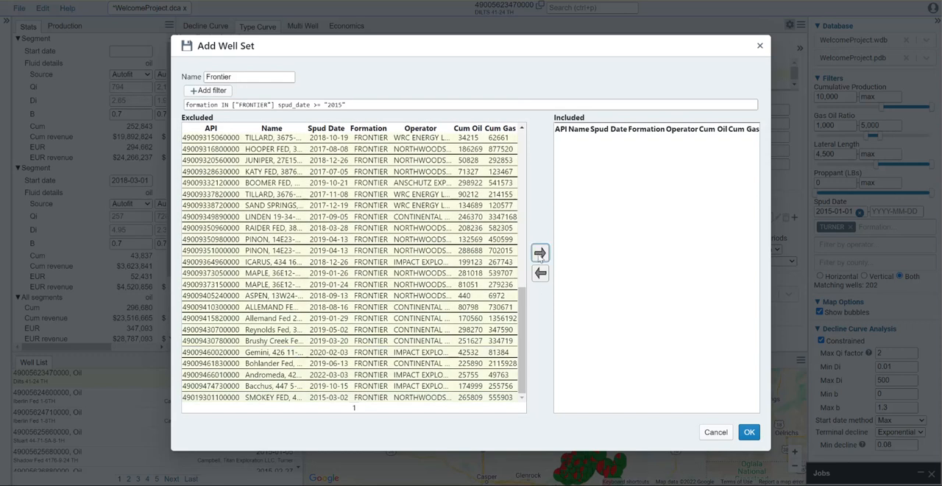
pyautogui.click(540, 252)
pyautogui.click(749, 432)
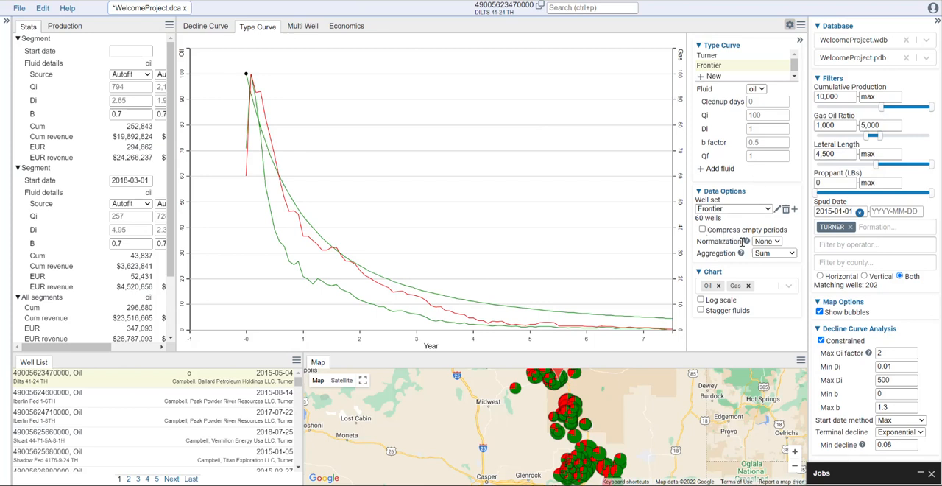
pyautogui.click(765, 253)
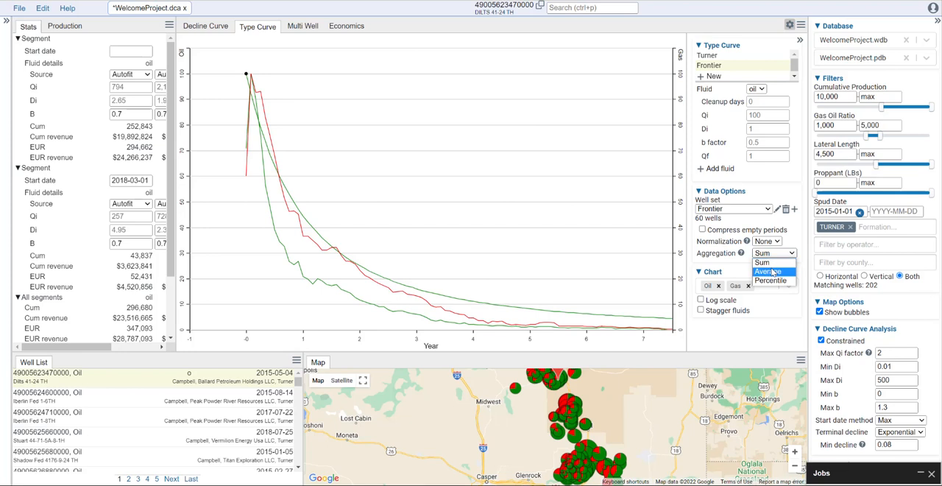
pyautogui.click(768, 271)
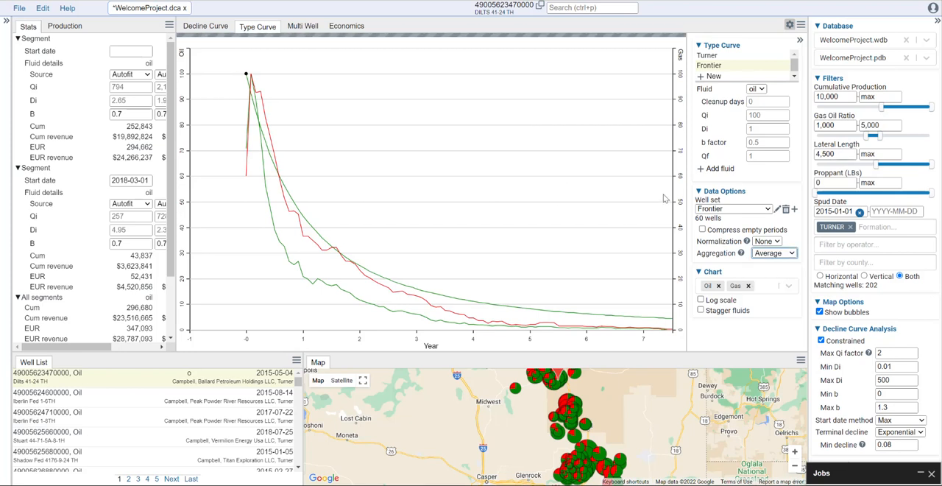
# - Set the Frontier oil curve's cleanup days to 31 and its Qf to 10
pyautogui.click(765, 101)
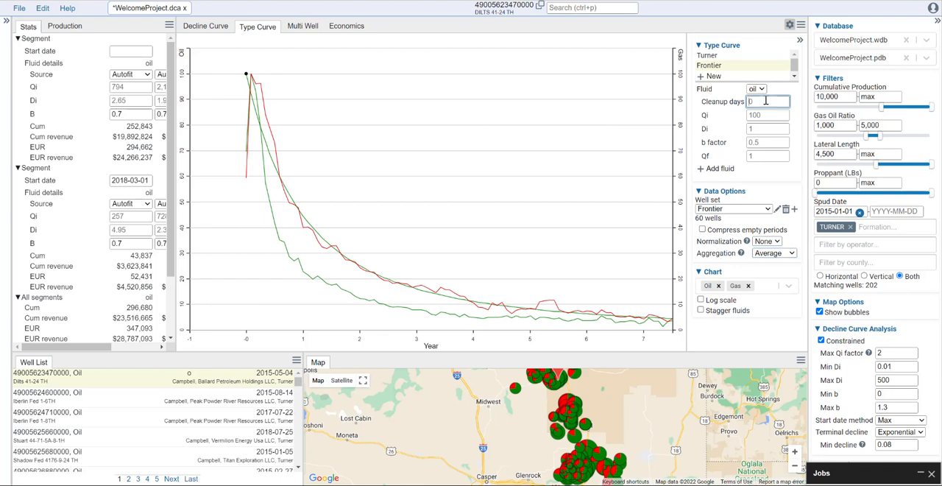
pyautogui.write('31')
pyautogui.click(763, 156)
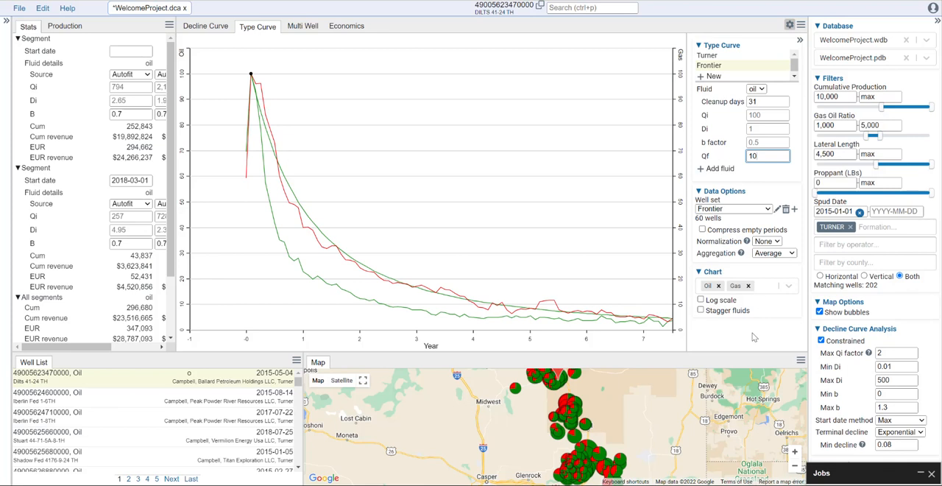
# - Show the type curve chart on a log scale and add Well Count to the plotted series
pyautogui.click(713, 302)
pyautogui.click(788, 286)
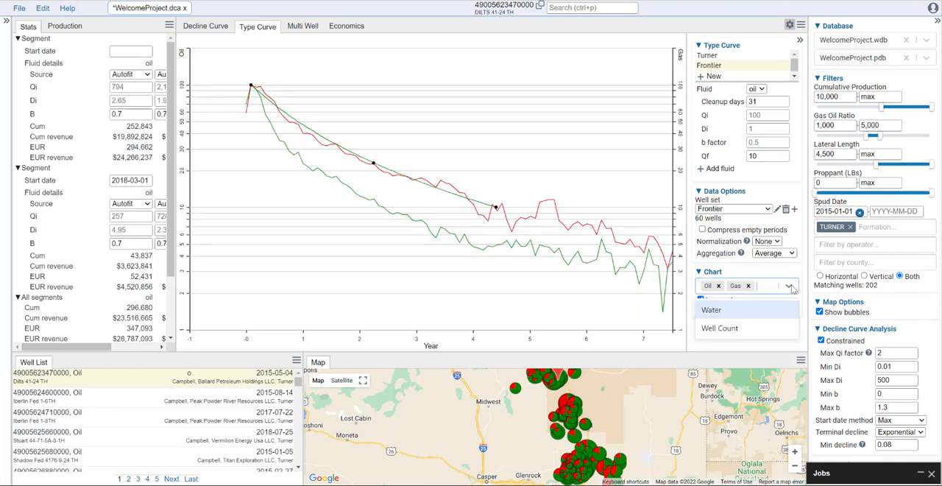
pyautogui.click(747, 329)
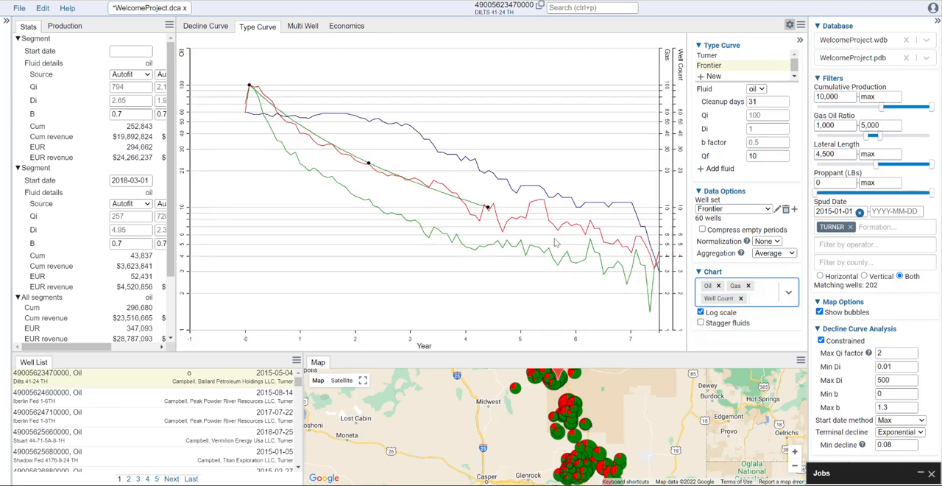
# - Fit the Frontier oil curve to the averaged oil production, with Qf about 3.17, Di about 3.09 and b factor about 0.88
pyautogui.moveTo(488, 209); pyautogui.dragTo(654, 269)
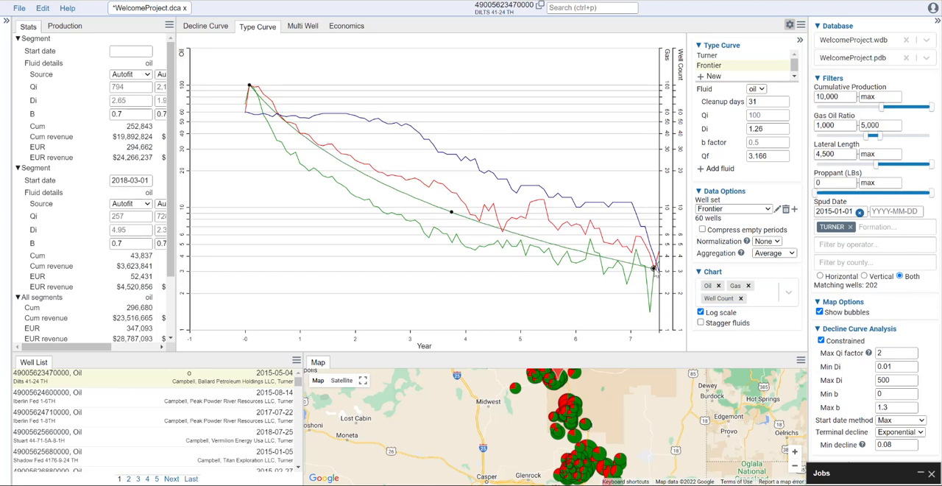
pyautogui.moveTo(452, 212); pyautogui.dragTo(359, 200)
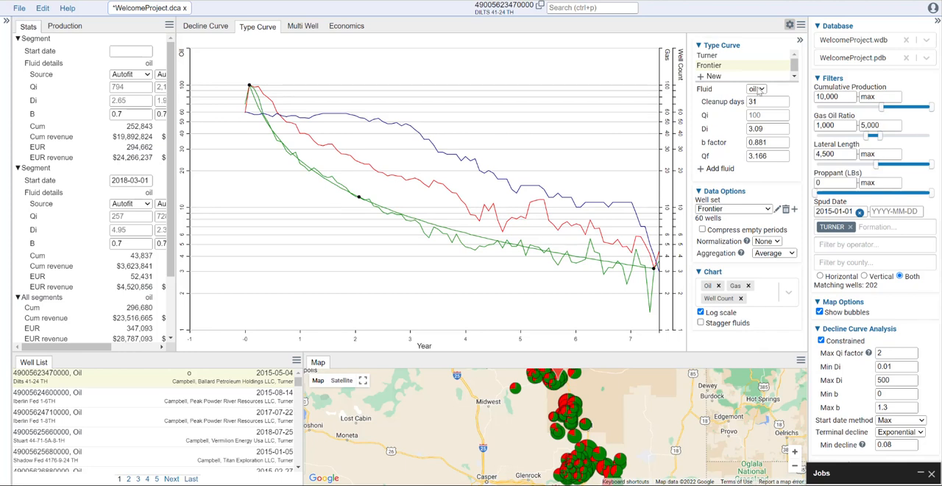
# - Add gas as a fluid to the Frontier type curve, with 31 cleanup days and a Qf of 10
pyautogui.click(718, 169)
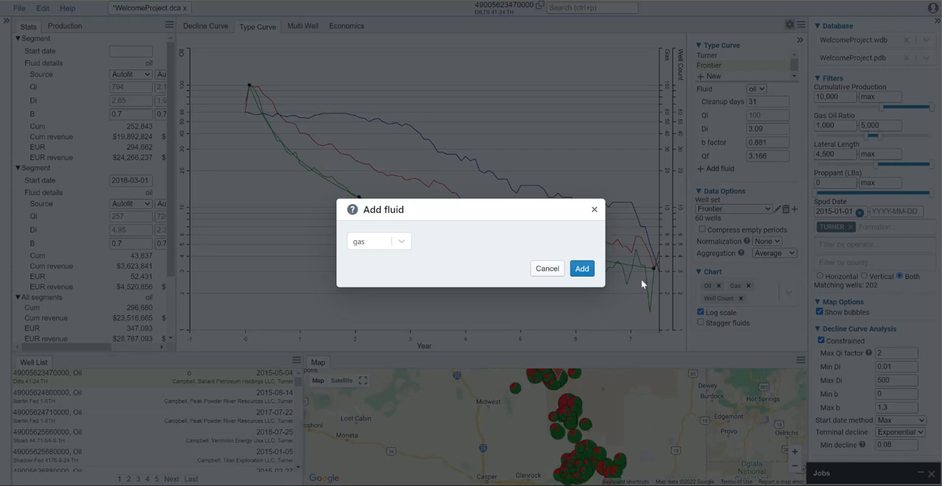
pyautogui.click(582, 268)
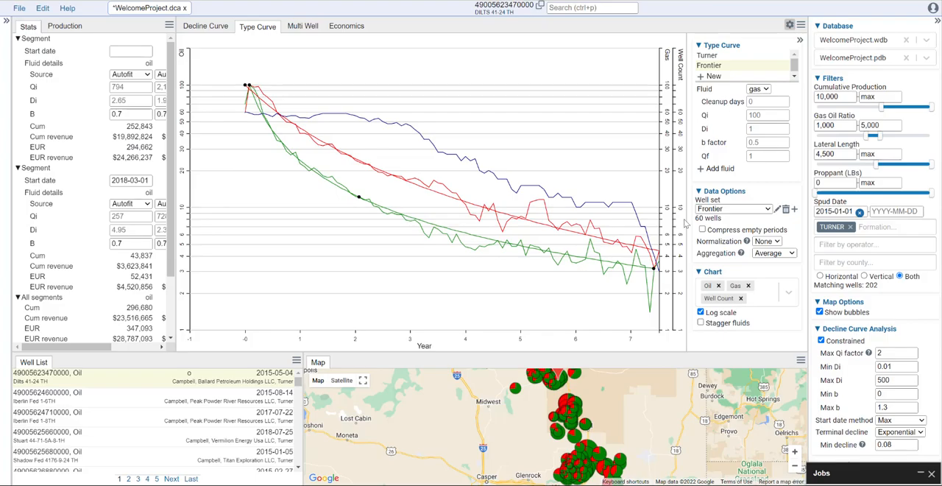
pyautogui.click(760, 101)
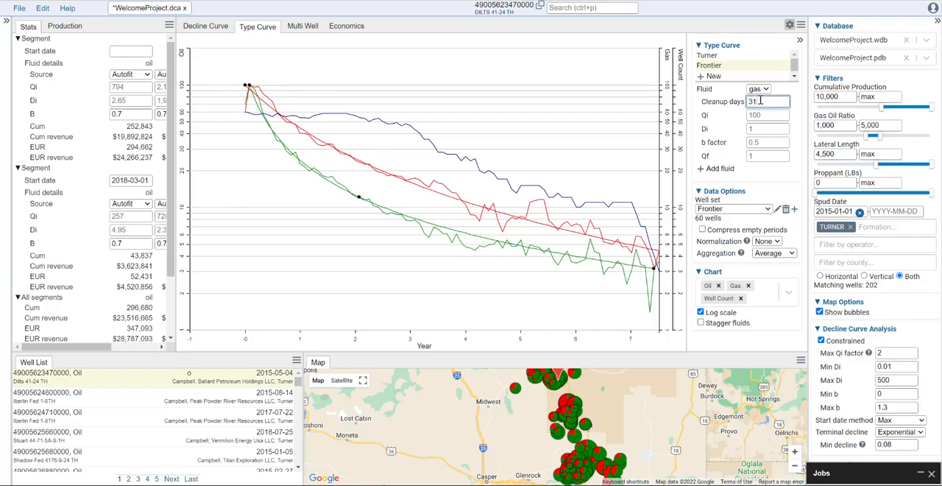
pyautogui.write('31')
pyautogui.click(771, 156)
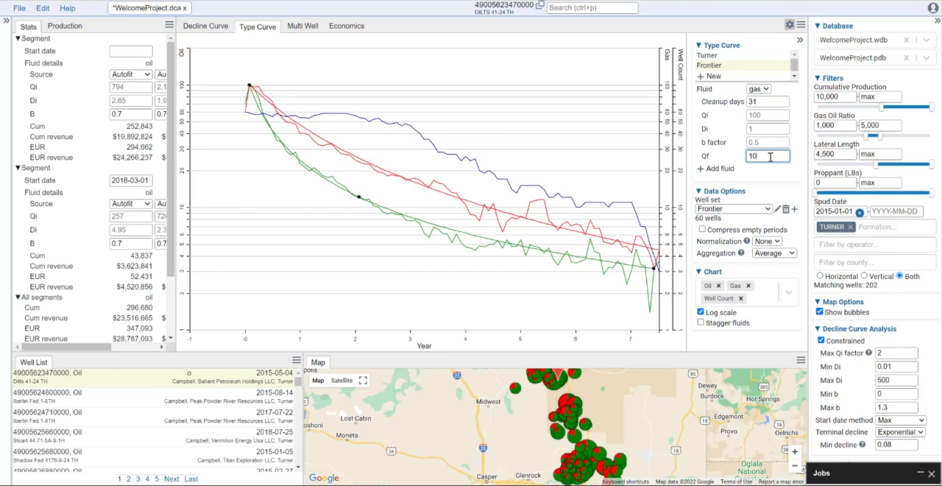
pyautogui.write('10')
pyautogui.click(767, 142)
# - Fit the Frontier gas curve to the averaged gas production, with Qf about 5.09, Di about 1.14 and b factor about 0.61
pyautogui.moveTo(488, 208); pyautogui.dragTo(652, 243)
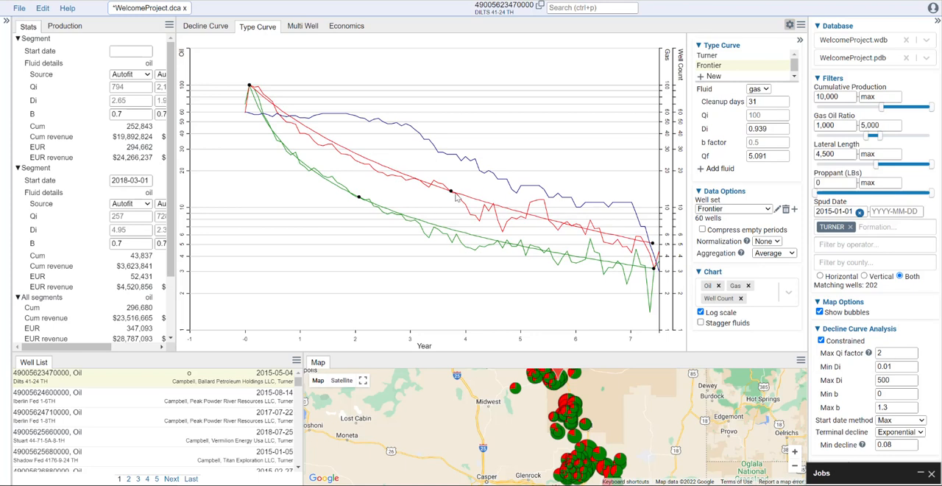
pyautogui.moveTo(450, 190); pyautogui.dragTo(368, 167)
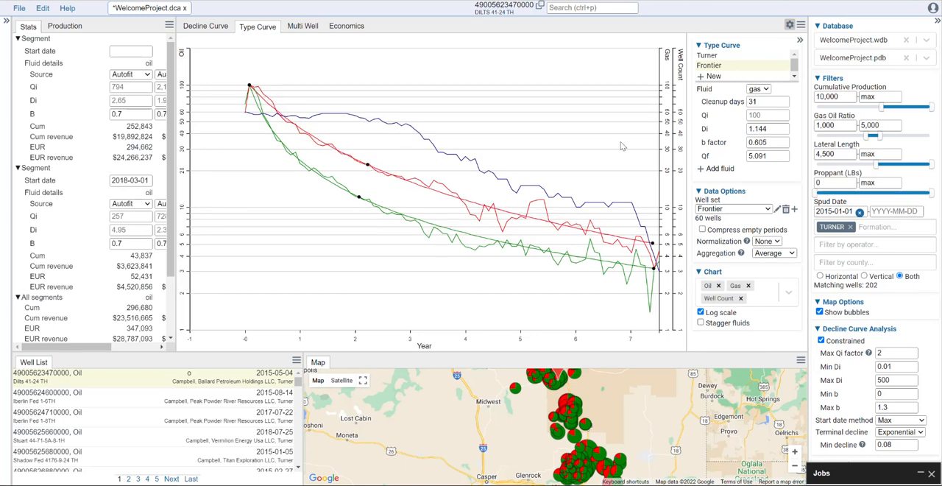
# - Rename the well set called well-set as Turner, and reselect Frontier as the type curve's well set
pyautogui.moveTo(731, 58)
pyautogui.click(733, 209)
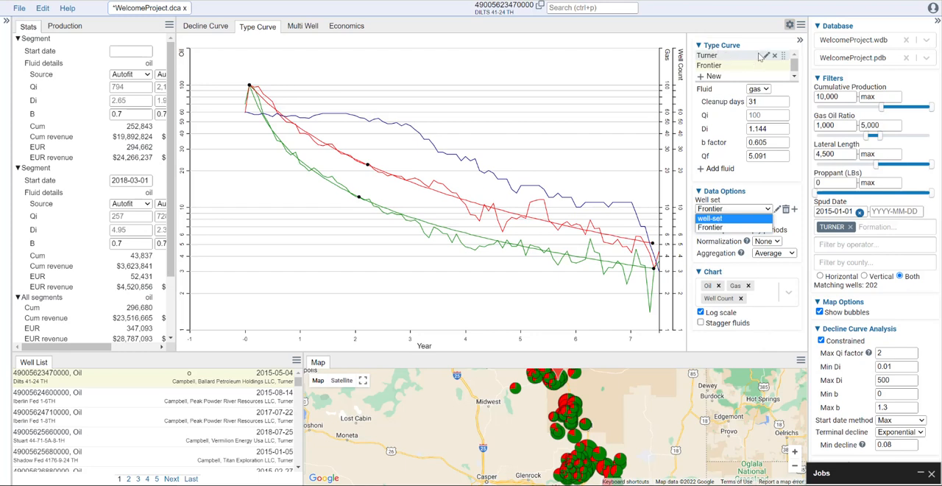
pyautogui.click(748, 219)
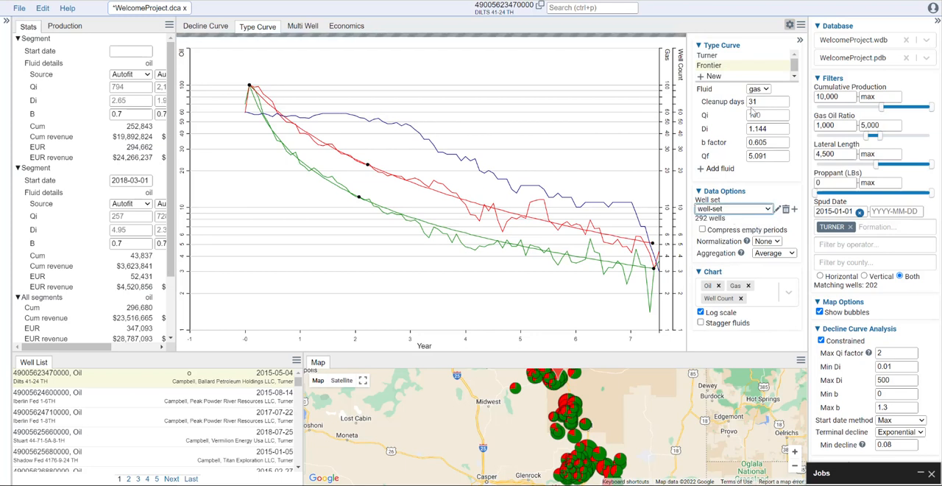
pyautogui.click(777, 210)
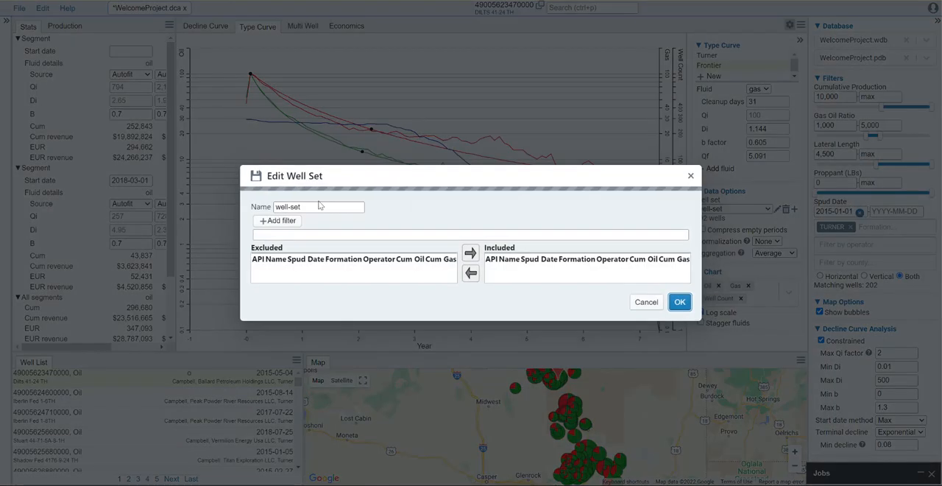
pyautogui.moveTo(162, 78); pyautogui.dragTo(119, 77)
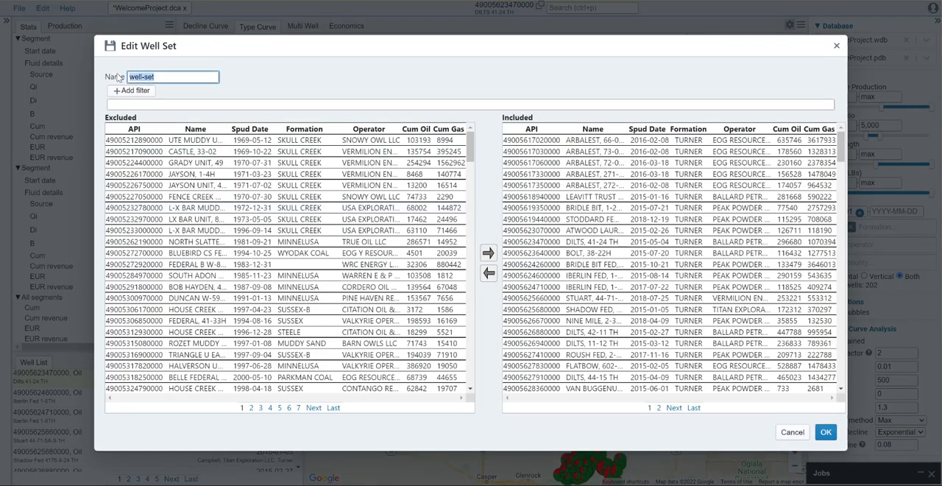
pyautogui.write('Turner')
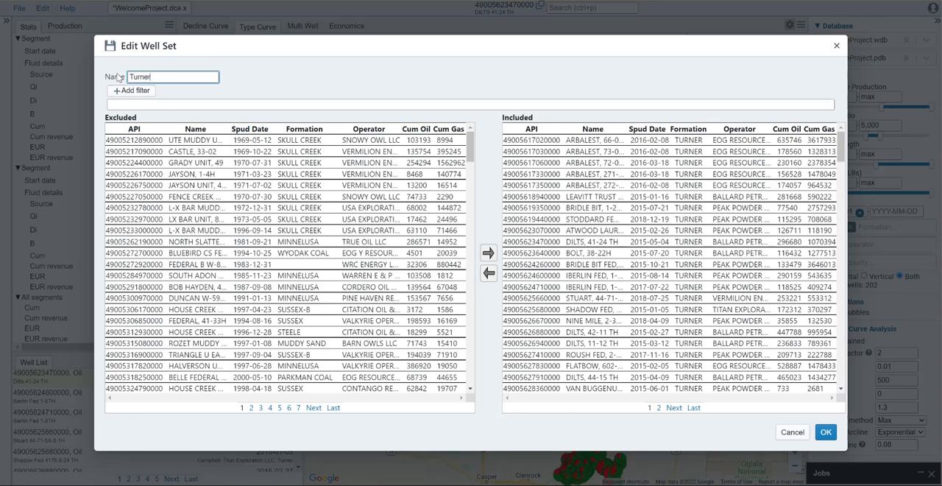
pyautogui.click(825, 432)
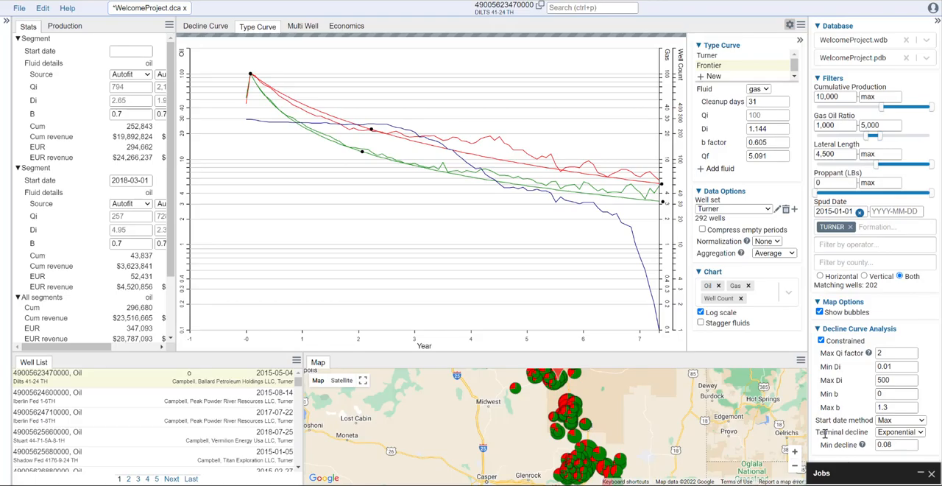
pyautogui.click(766, 210)
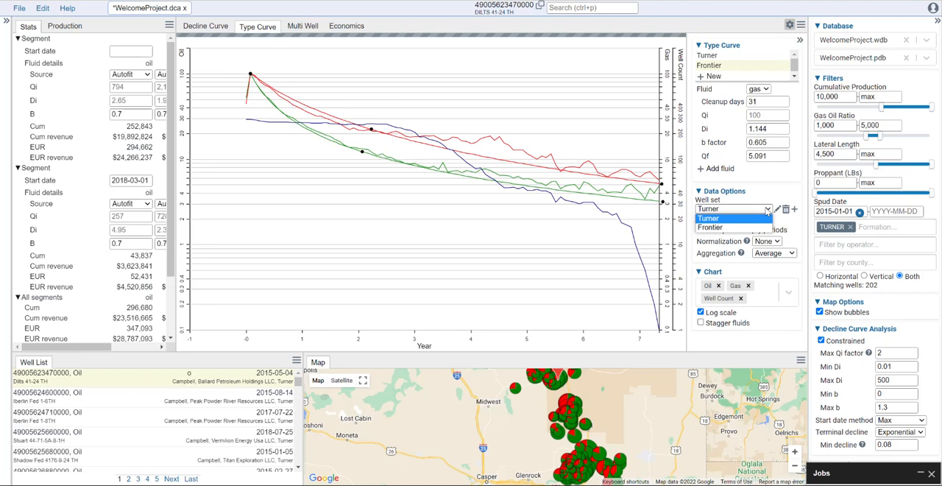
pyautogui.click(720, 227)
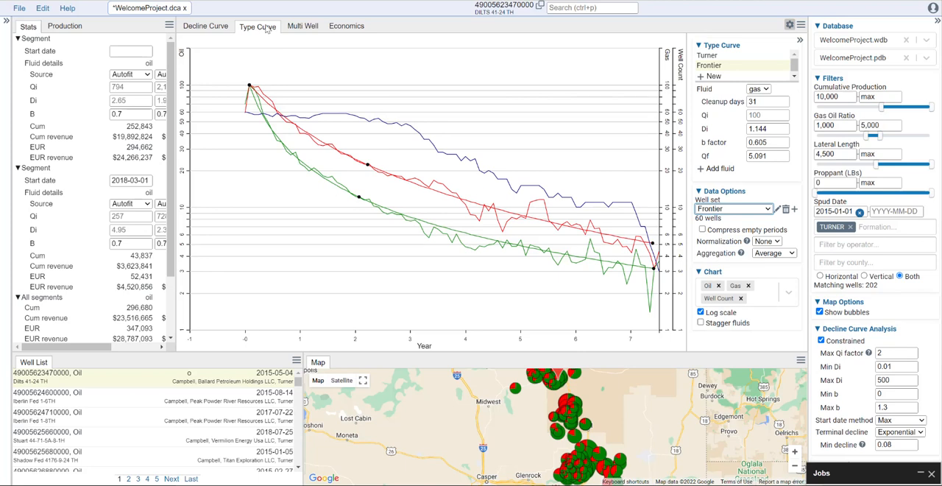
# - Return to the decline curve view and filter the wells to spud dates from 2021-01-01
pyautogui.click(211, 28)
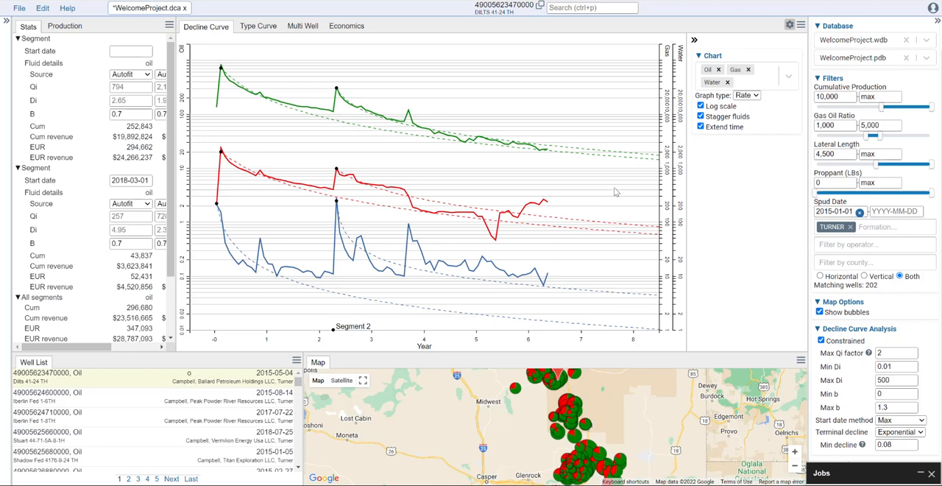
pyautogui.click(848, 213)
pyautogui.click(904, 240)
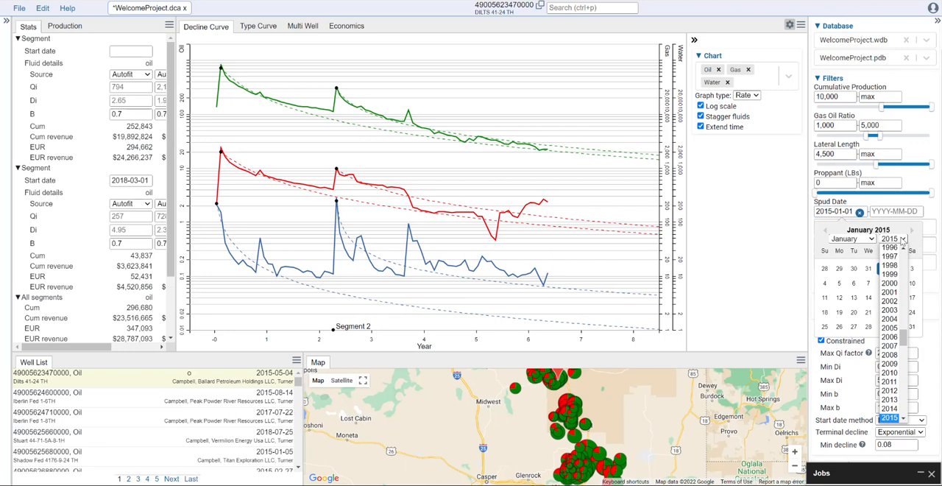
pyautogui.scroll(4, 890, 292)
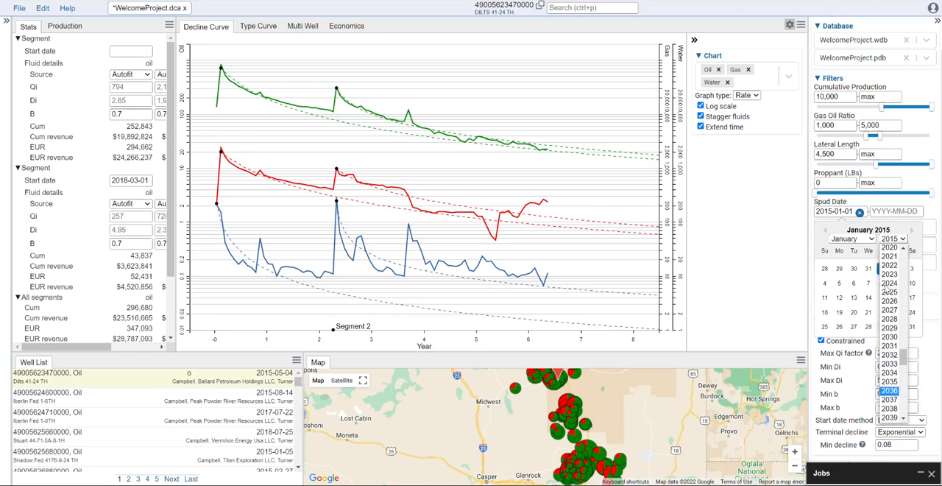
pyautogui.click(897, 264)
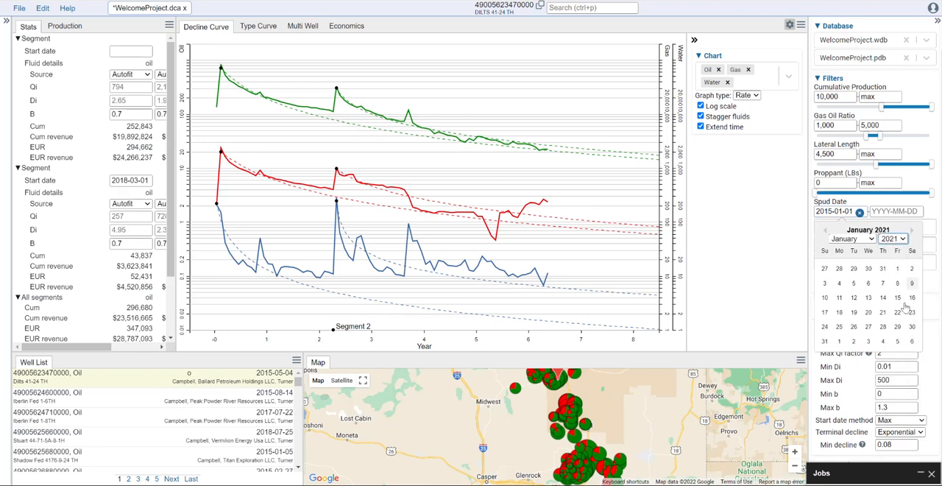
pyautogui.click(897, 269)
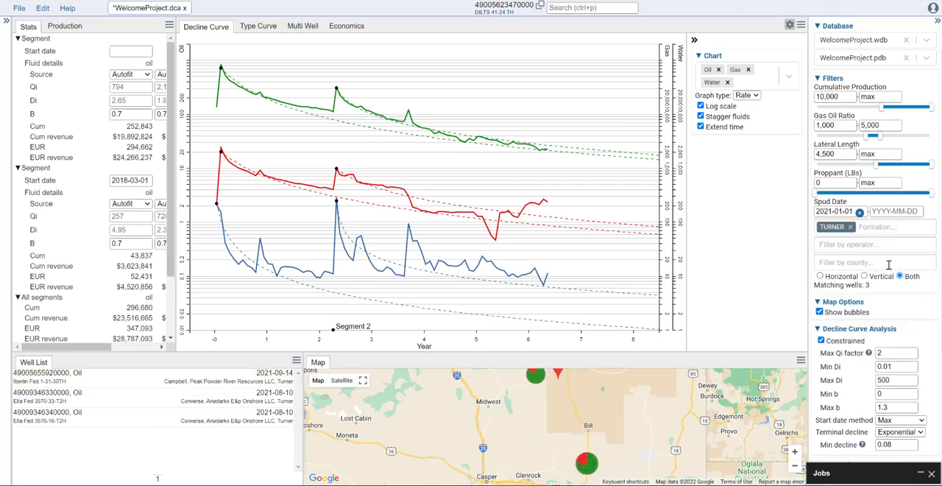
# - Apply the Turner type curve as the oil and gas source for the well Iberlin Fed 1-31-30TH
pyautogui.click(146, 384)
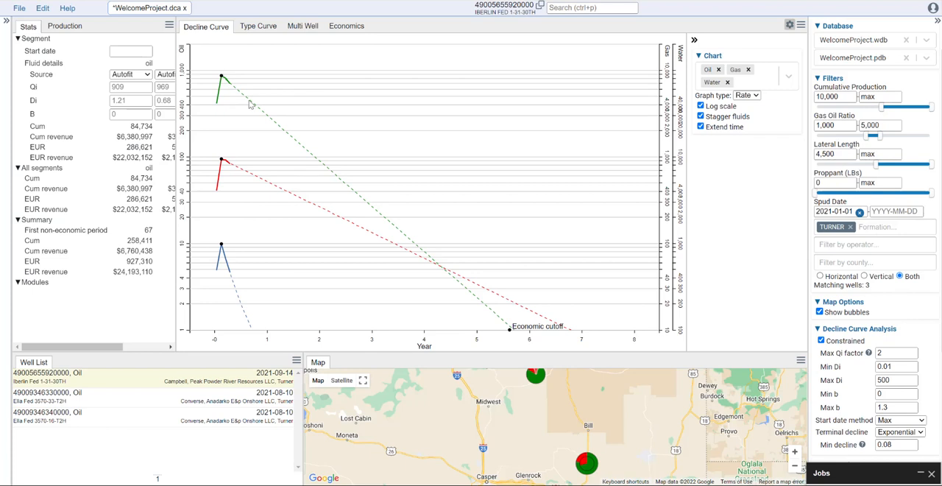
pyautogui.moveTo(176, 87); pyautogui.dragTo(262, 88)
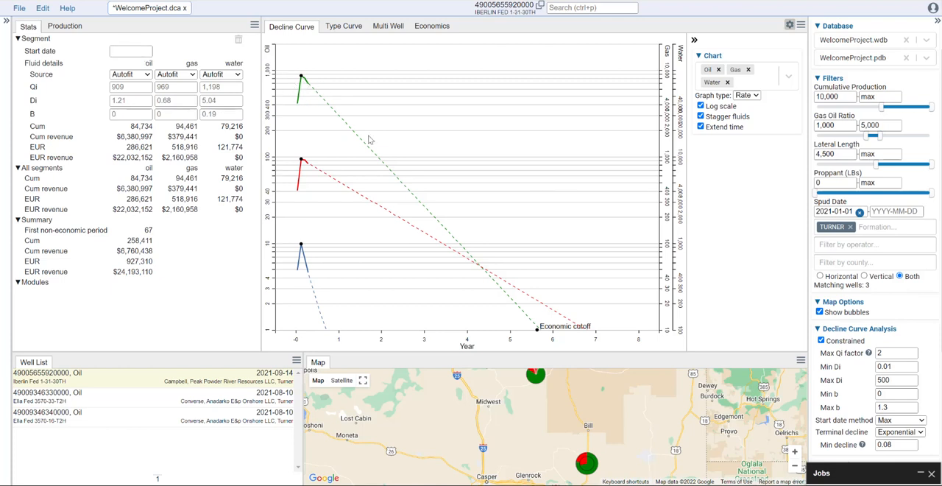
pyautogui.click(145, 77)
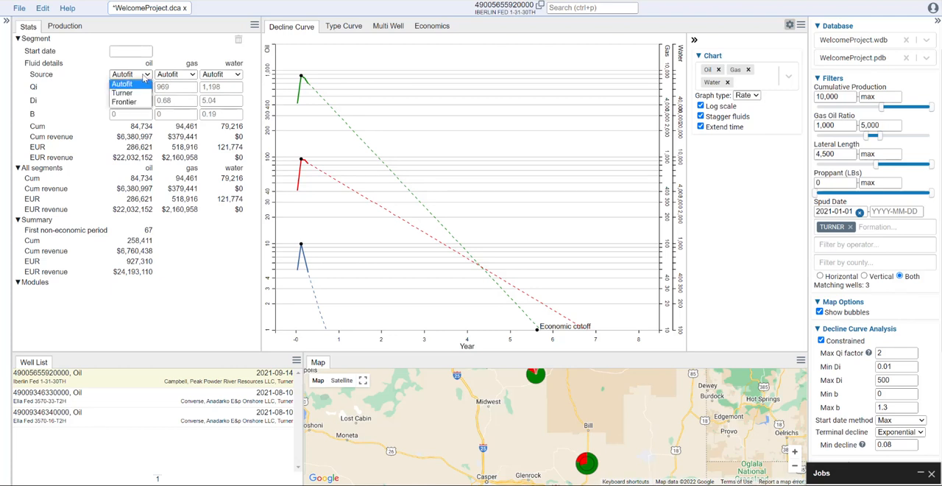
pyautogui.click(128, 93)
pyautogui.click(184, 77)
pyautogui.click(184, 94)
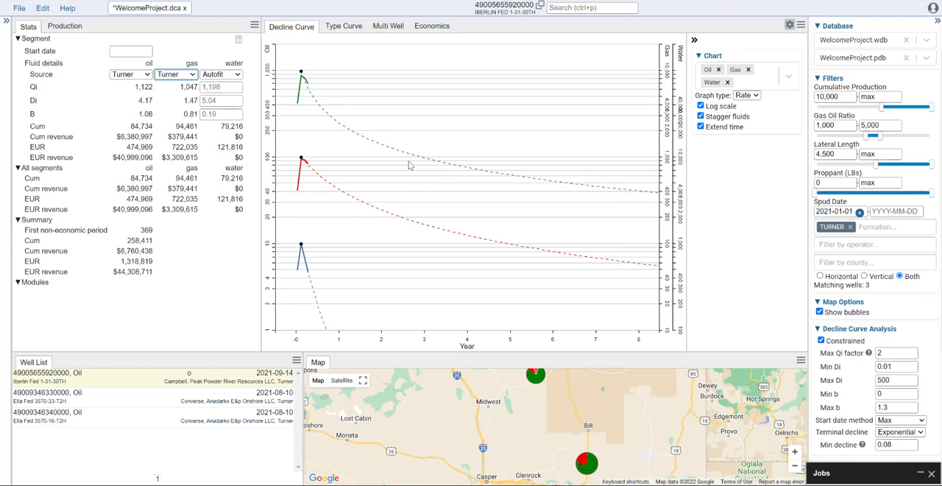
# - Apply the Turner type curve as the oil and gas source for the well Ella Fed 3570-33-T2H
pyautogui.click(210, 398)
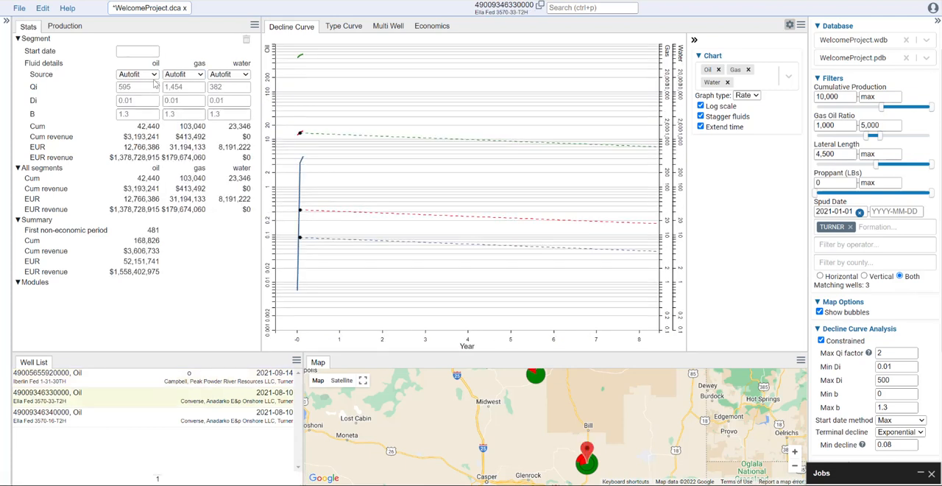
pyautogui.click(154, 78)
pyautogui.click(130, 92)
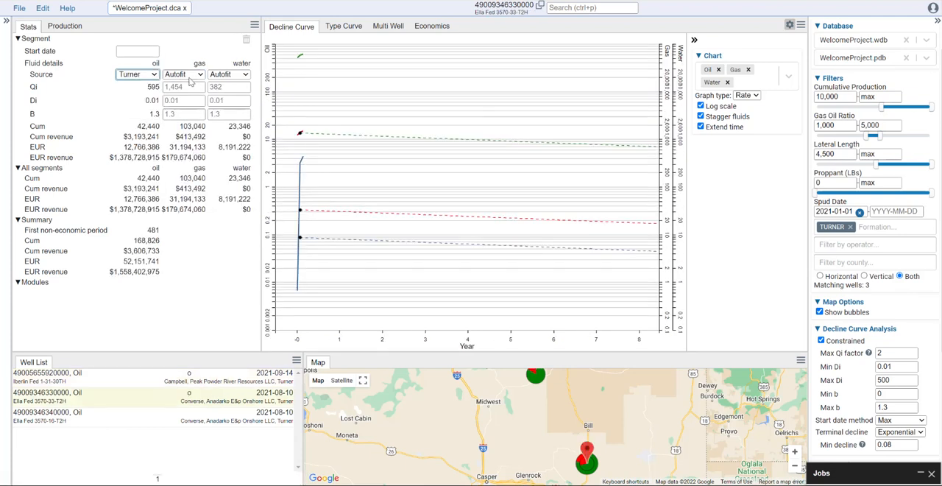
pyautogui.click(195, 74)
pyautogui.click(184, 93)
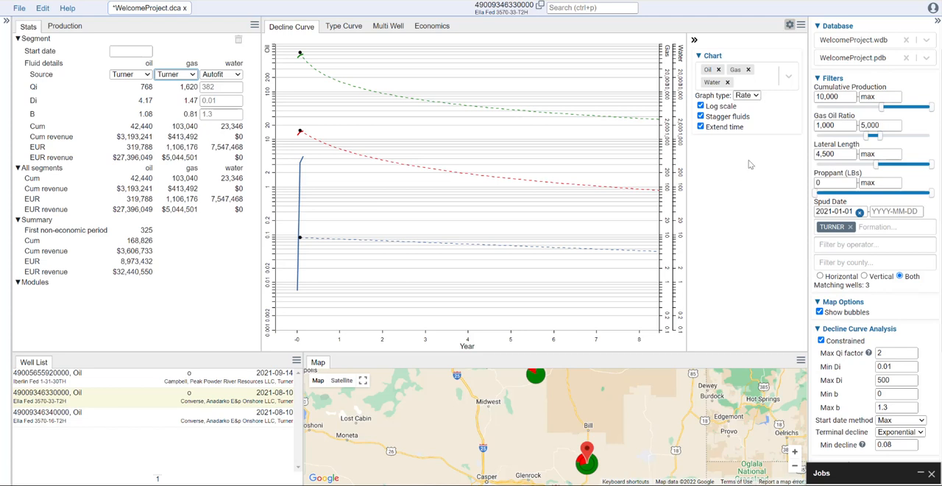
pyautogui.click(346, 26)
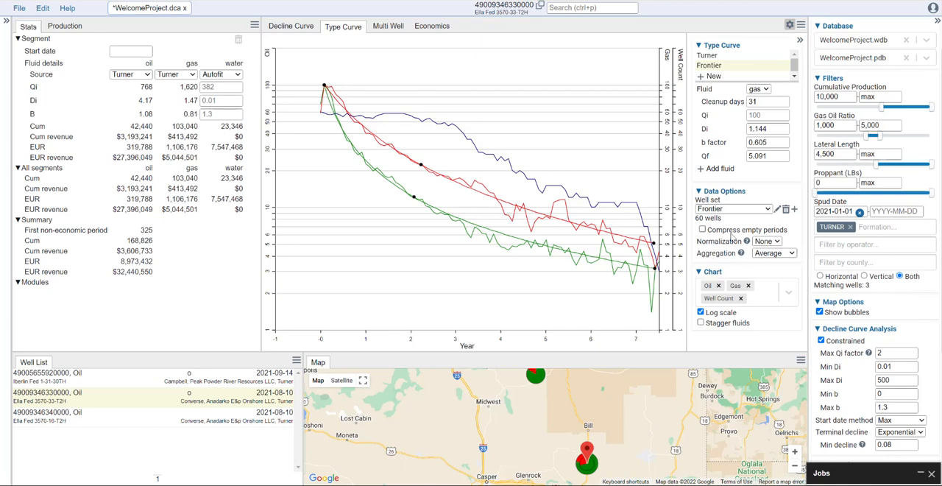
pyautogui.click(292, 27)
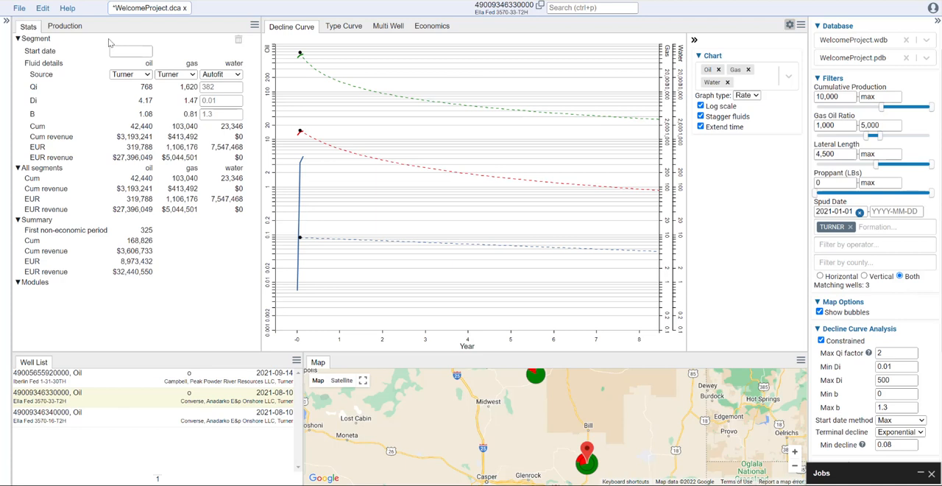
pyautogui.click(19, 9)
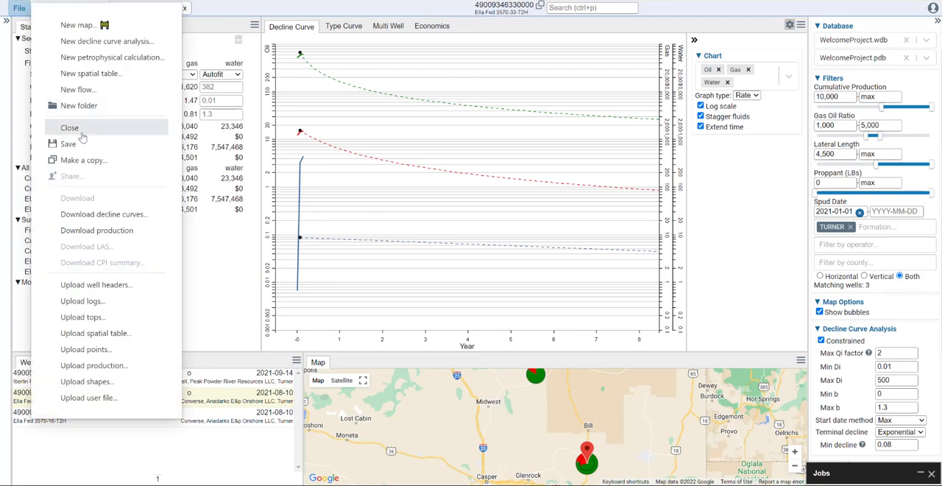
pyautogui.click(234, 246)
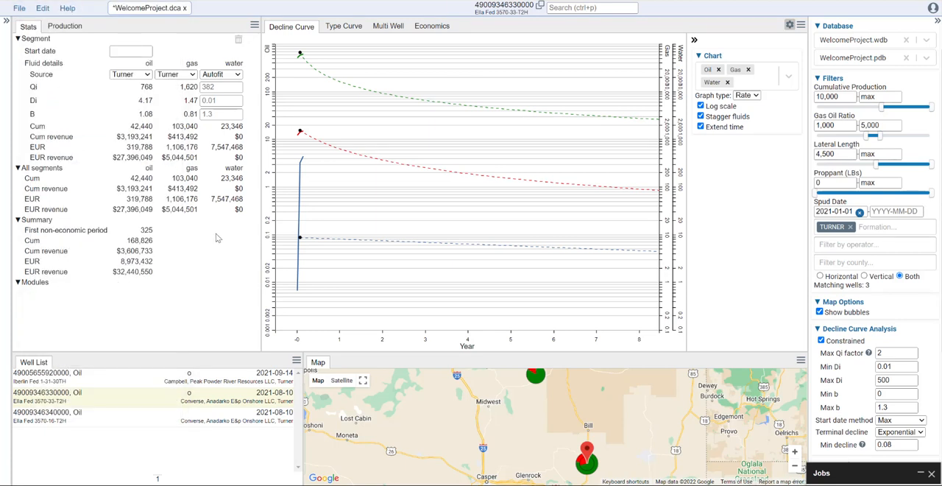